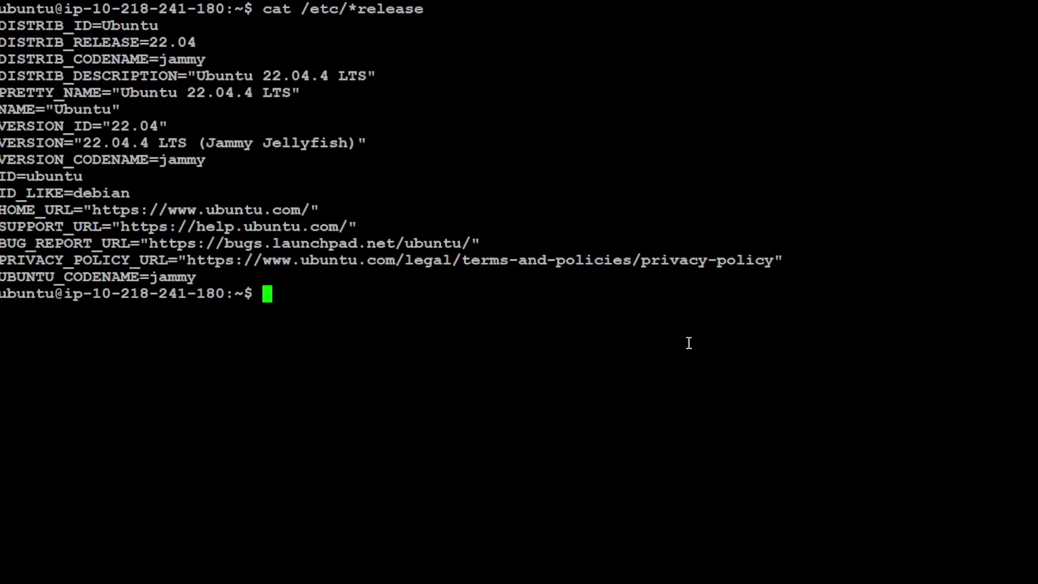
# Rerun nvidia-smi from history to check the A10G GPU status, then clear the screen.
pyautogui.press('Up')
pyautogui.press('Up')
pyautogui.press('Down')
pyautogui.press('Up')
pyautogui.press('Down')
pyautogui.press('Up')
pyautogui.press('Up')
pyautogui.press('Return')
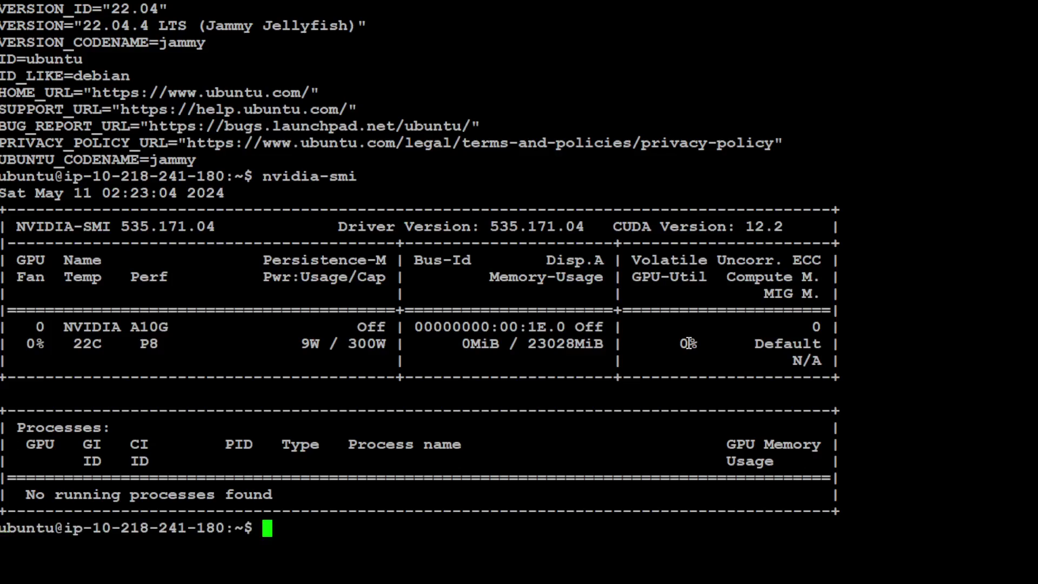
pyautogui.write('clear')
pyautogui.press('Return')
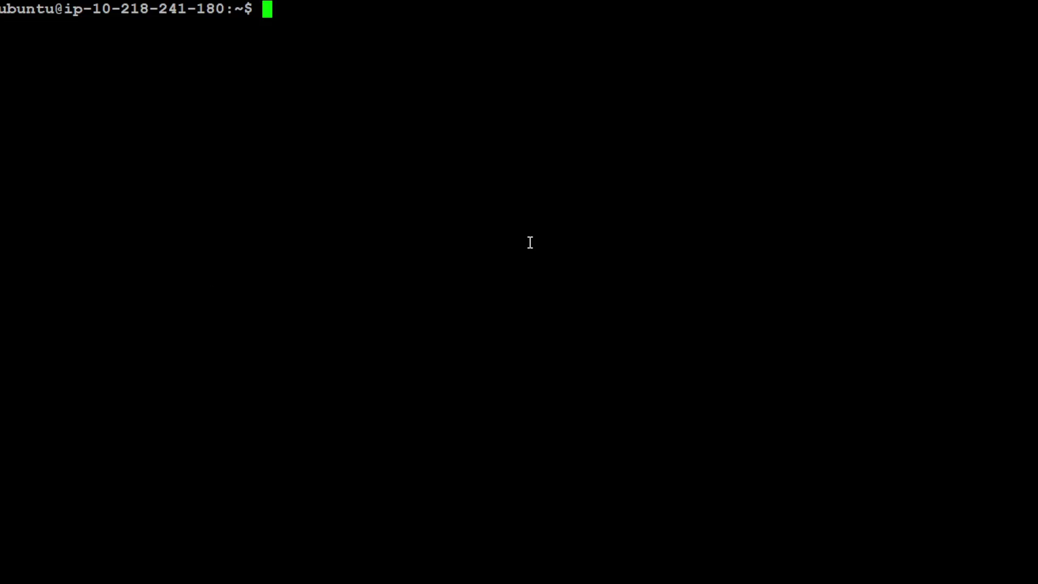
# Run conda info to show conda 24.1.2 with Python 3.11.7, then clear the screen.
pyautogui.write('conda info')
pyautogui.press('Return')
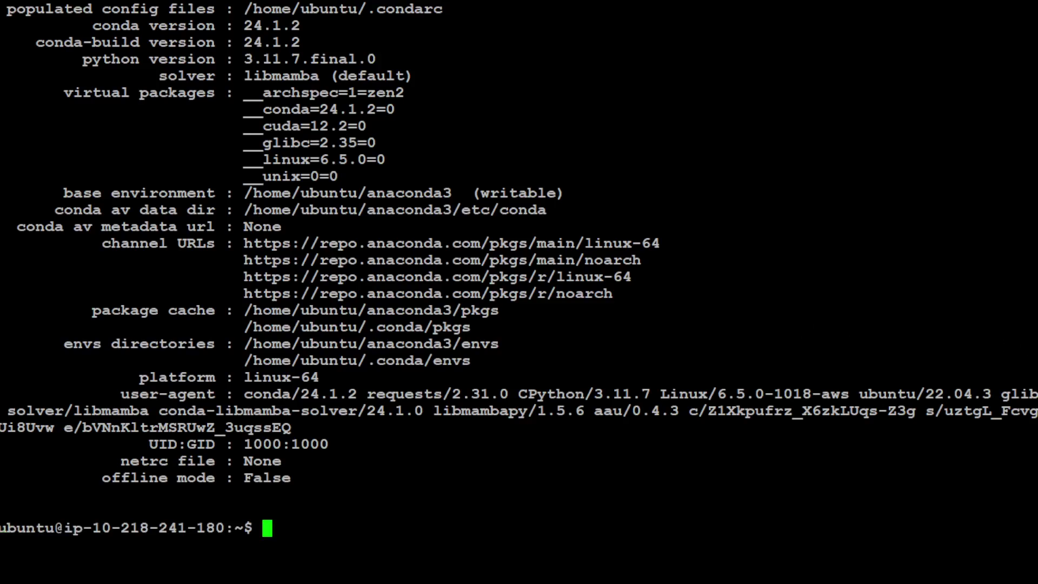
pyautogui.scroll(2, 519, 268)
pyautogui.write('clear')
pyautogui.press('Return')
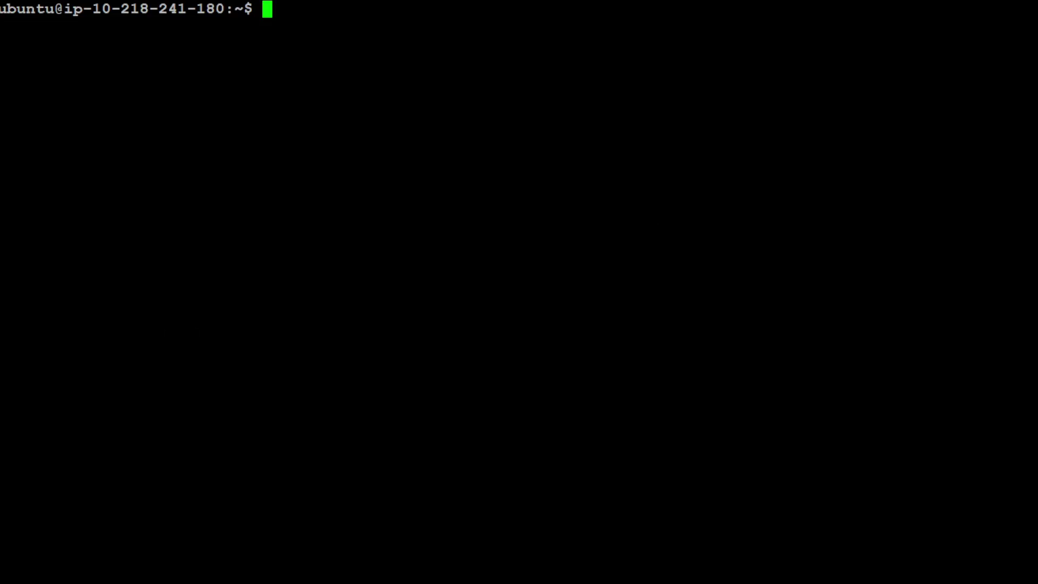
# Create the conda environment with 'conda create -n danswer python=3.11', confirming with y.
pyautogui.write('conda create -n danswer python=3.11')
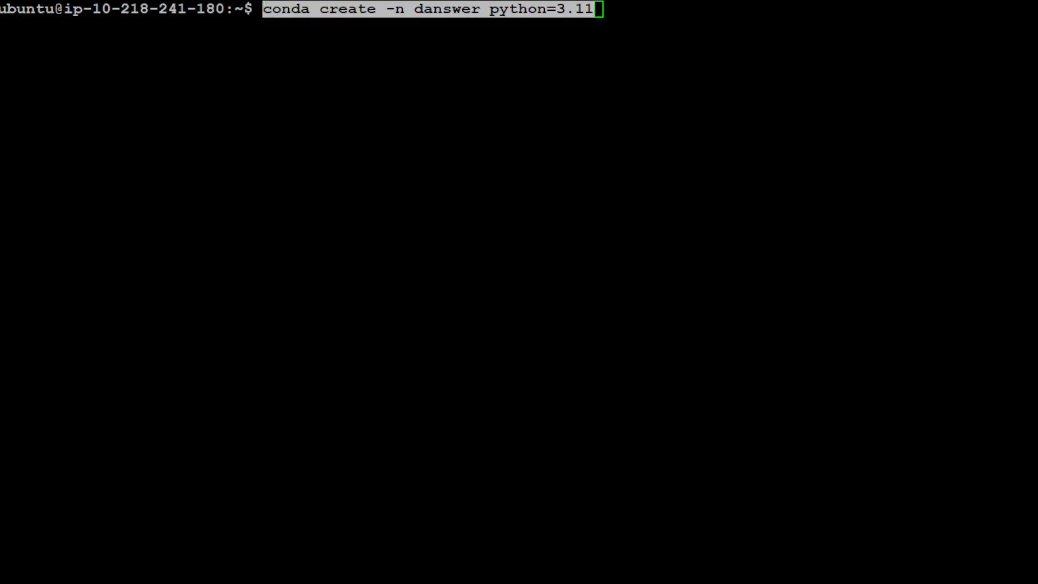
pyautogui.click(563, 246)
pyautogui.press('Return')
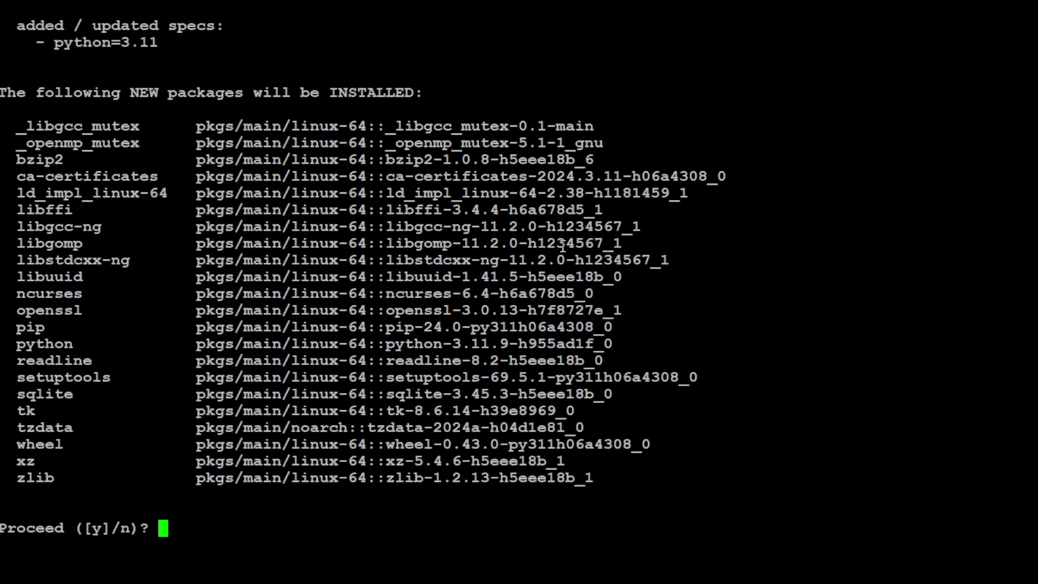
pyautogui.write('y')
pyautogui.press('Return')
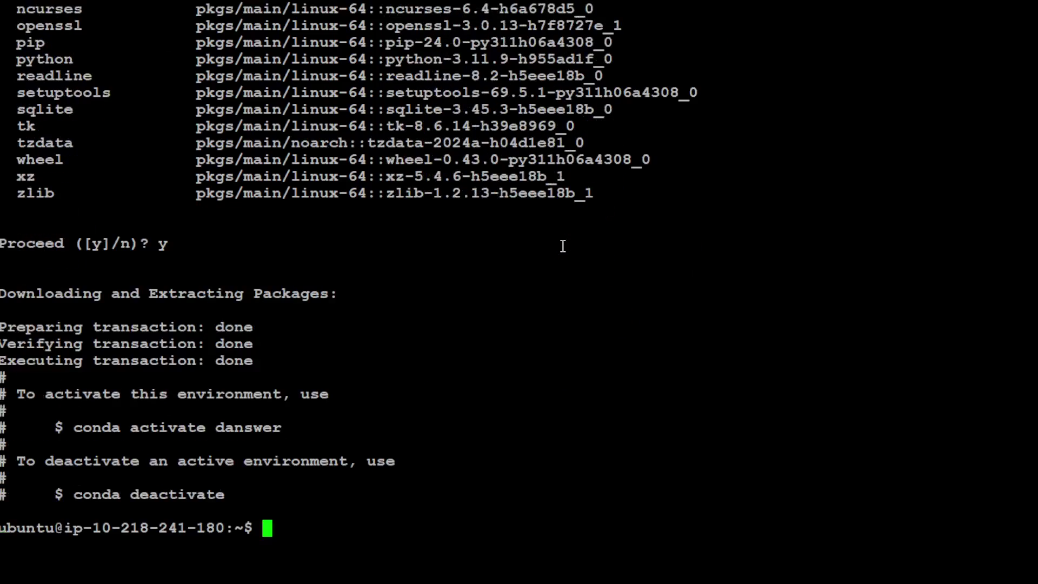
# Activate the danswer environment with conda activate danswer and clear the screen.
pyautogui.write('conda activa')
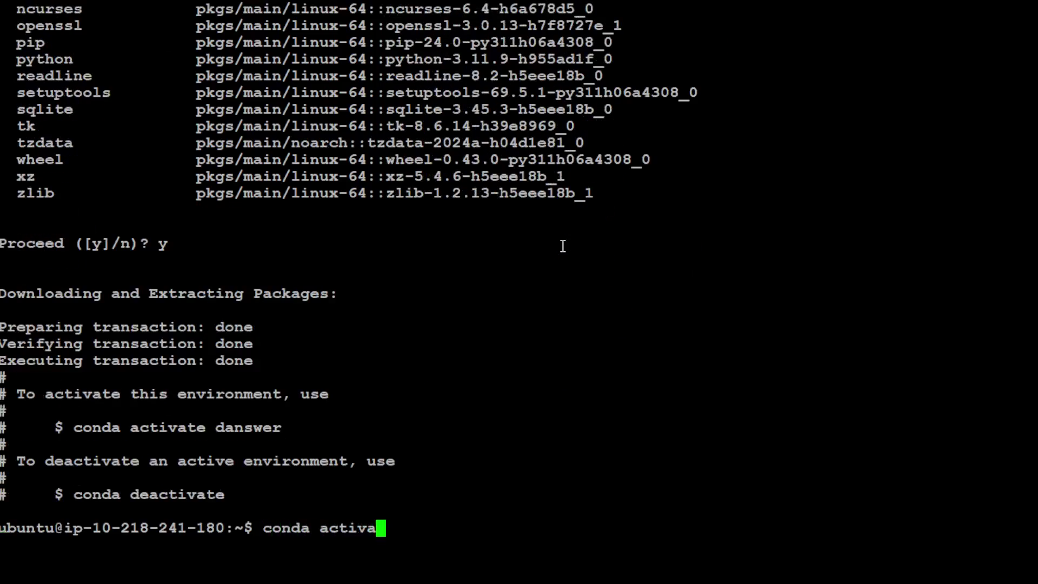
pyautogui.write('te danswer')
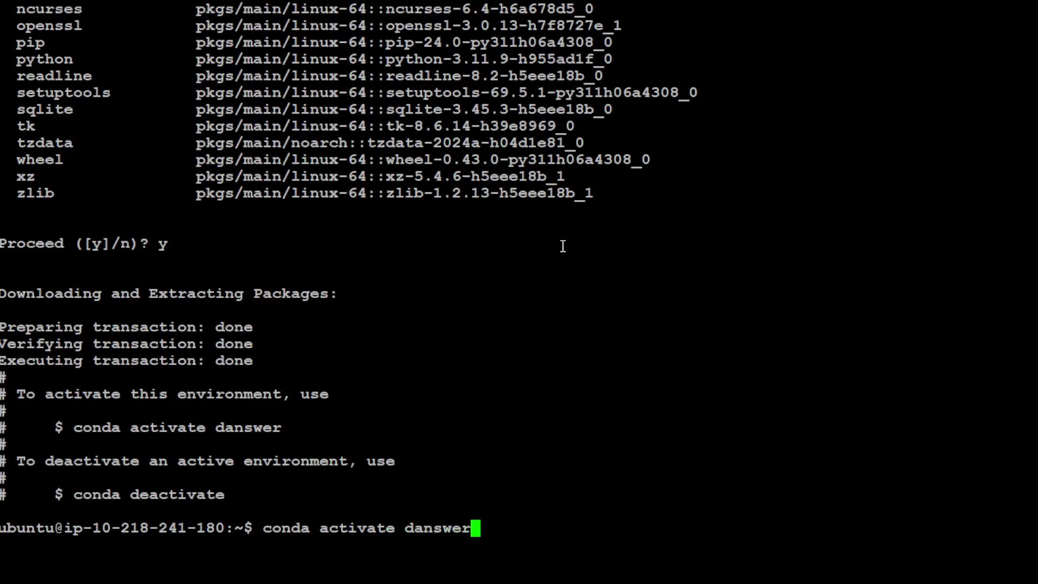
pyautogui.press('Return')
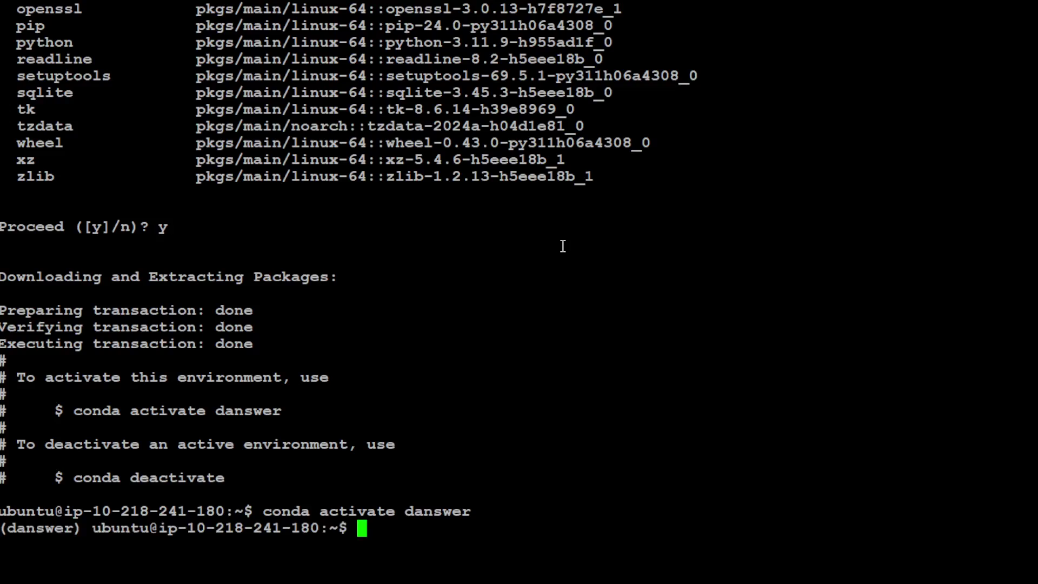
pyautogui.write('clear')
pyautogui.press('Return')
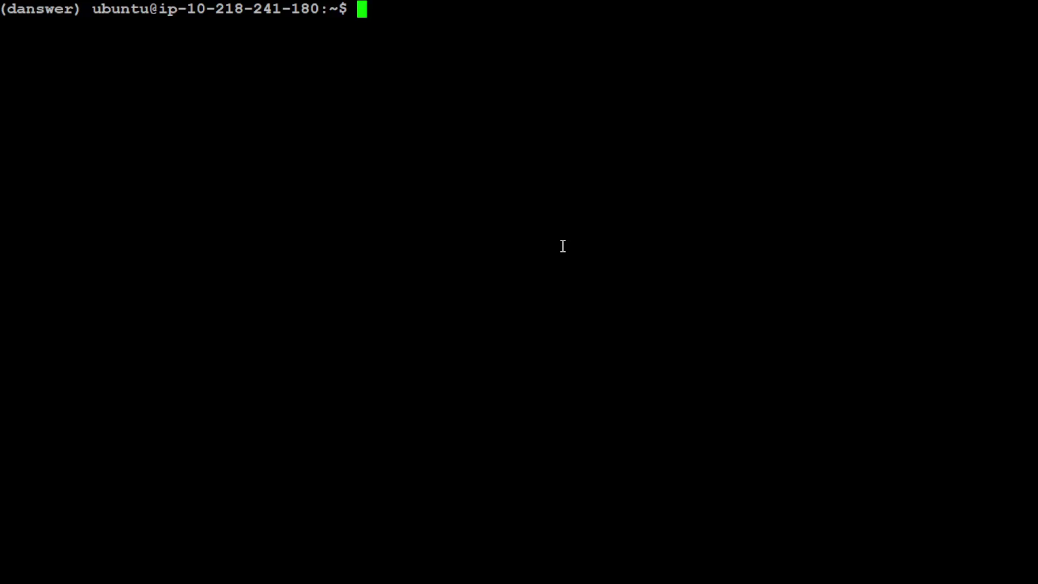
pyautogui.write('git')
pyautogui.press('BackSpace')
pyautogui.press('BackSpace')
pyautogui.press('BackSpace')
pyautogui.press('BackSpace')
pyautogui.write('docker --versi')
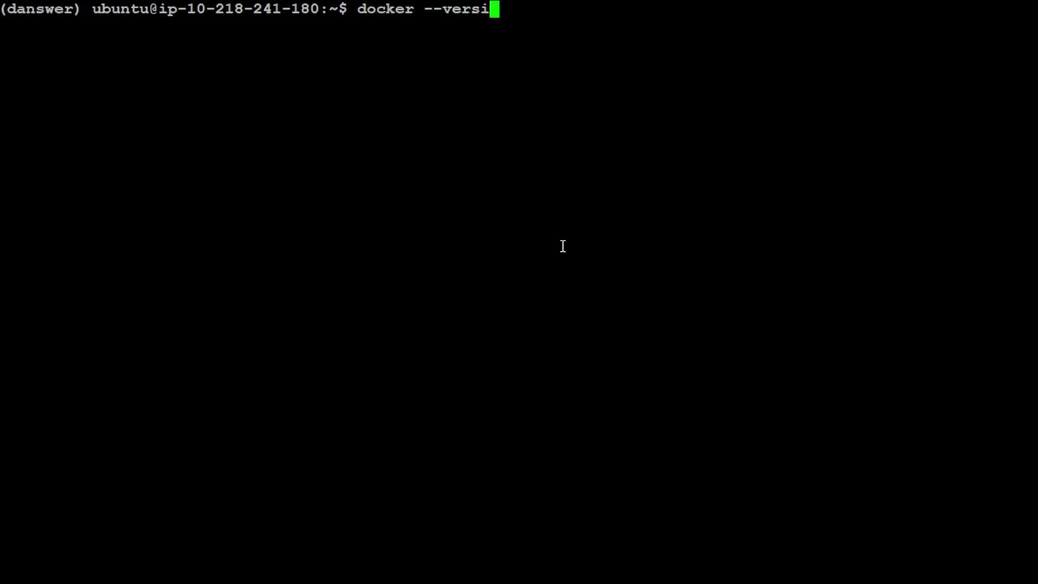
pyautogui.write('on')
pyautogui.press('Return')
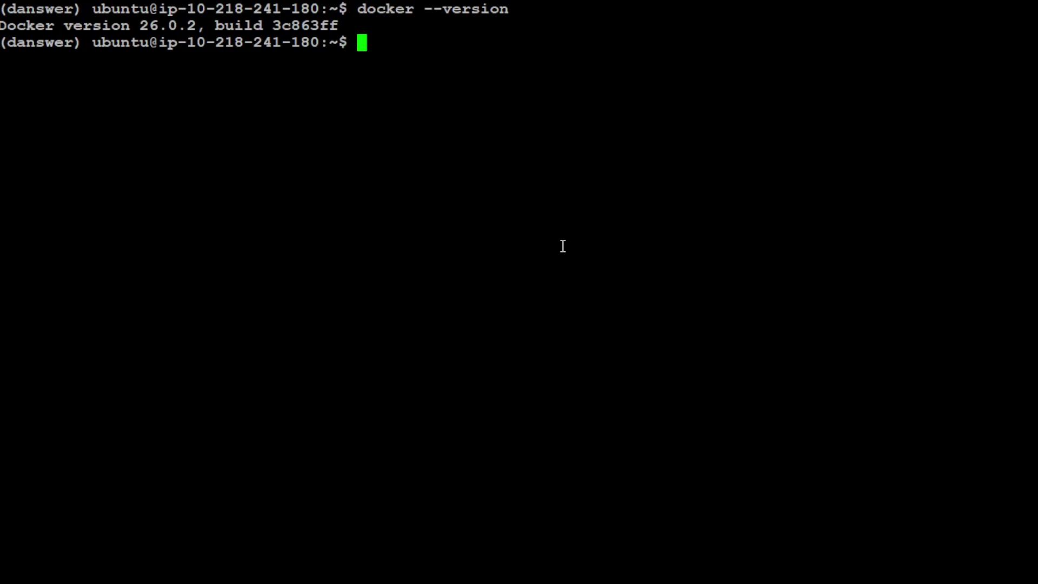
pyautogui.write('docker c')
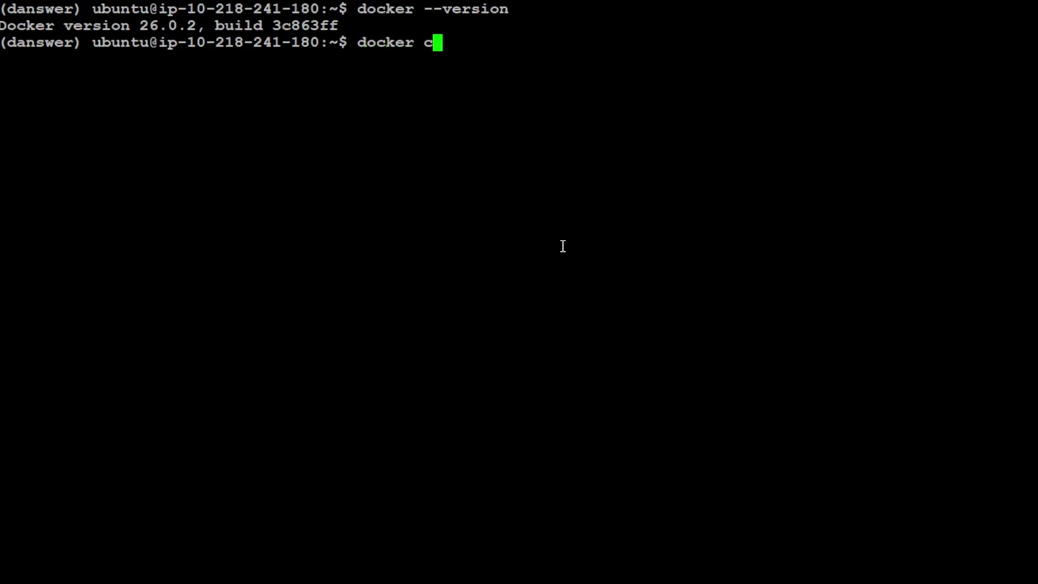
pyautogui.write('ompose --version')
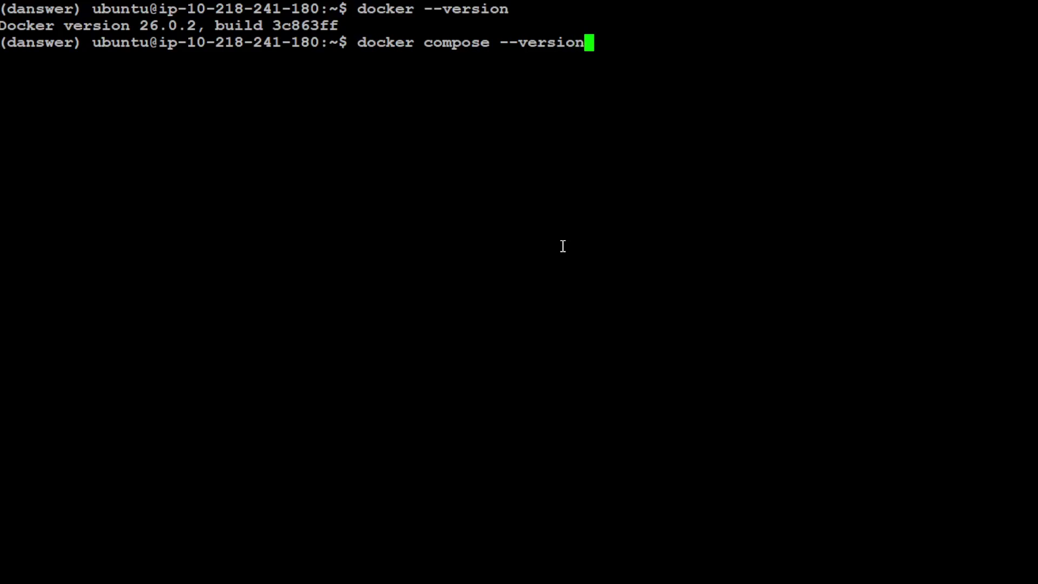
pyautogui.press('Return')
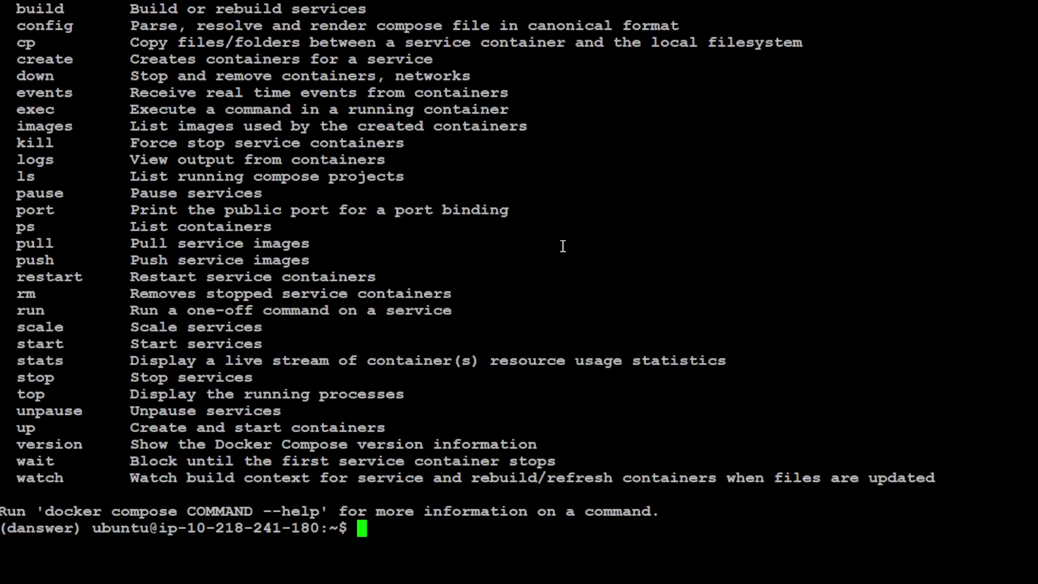
pyautogui.scroll(8, 562, 246)
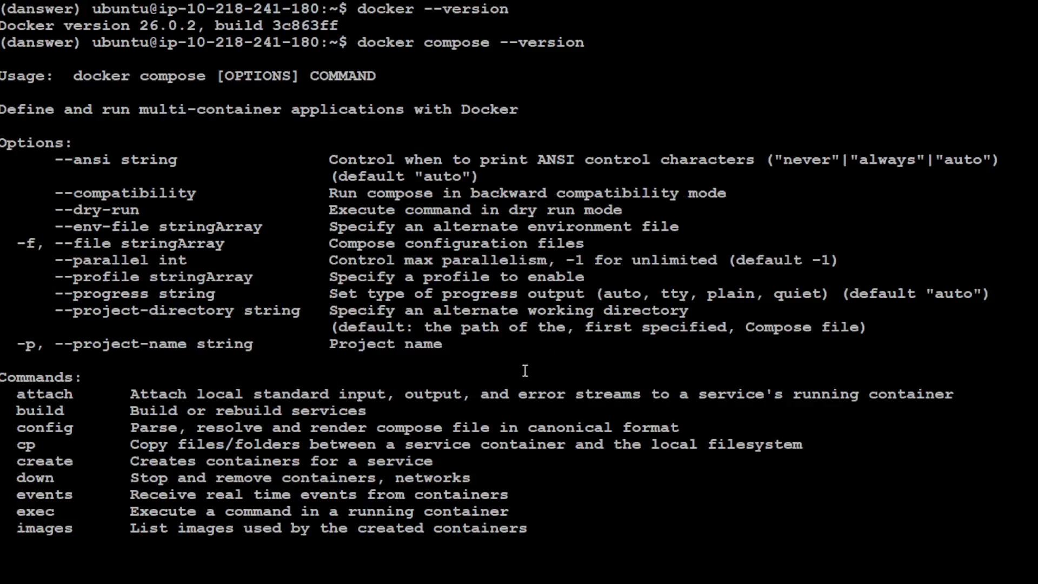
pyautogui.write('clear')
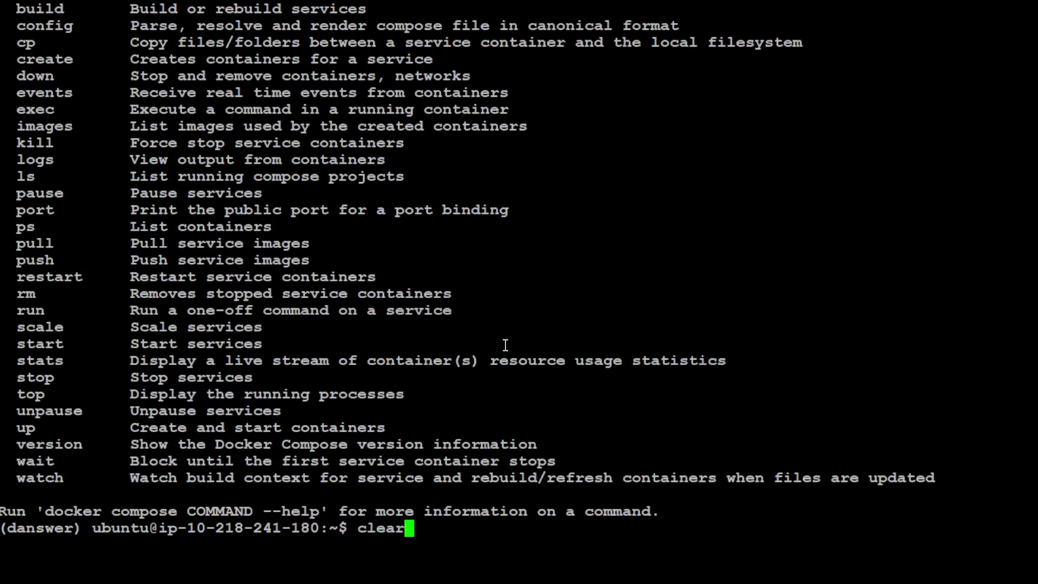
pyautogui.press('Return')
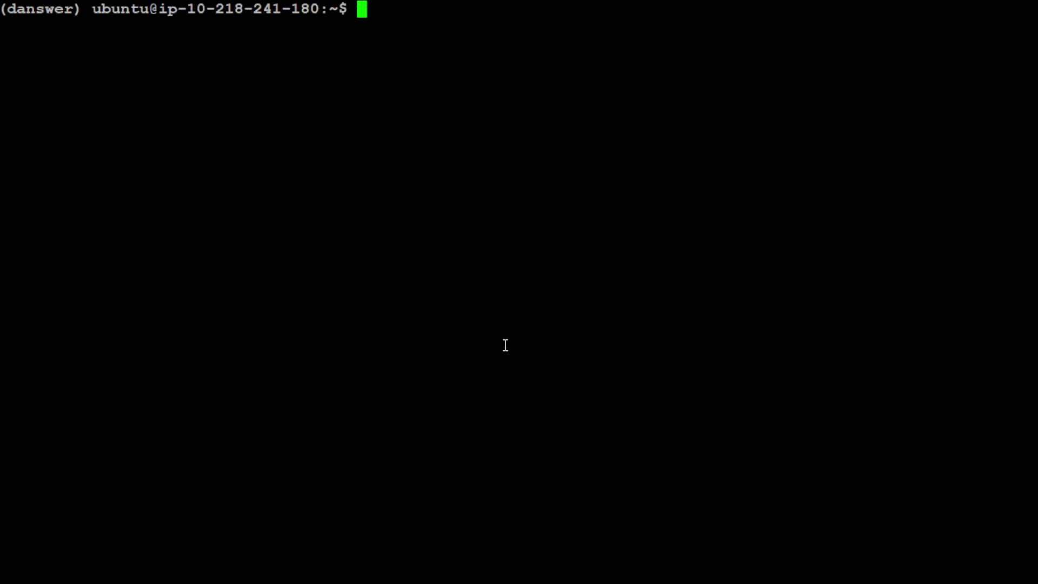
pyautogui.rightClick(550, 242)
pyautogui.press('Return')
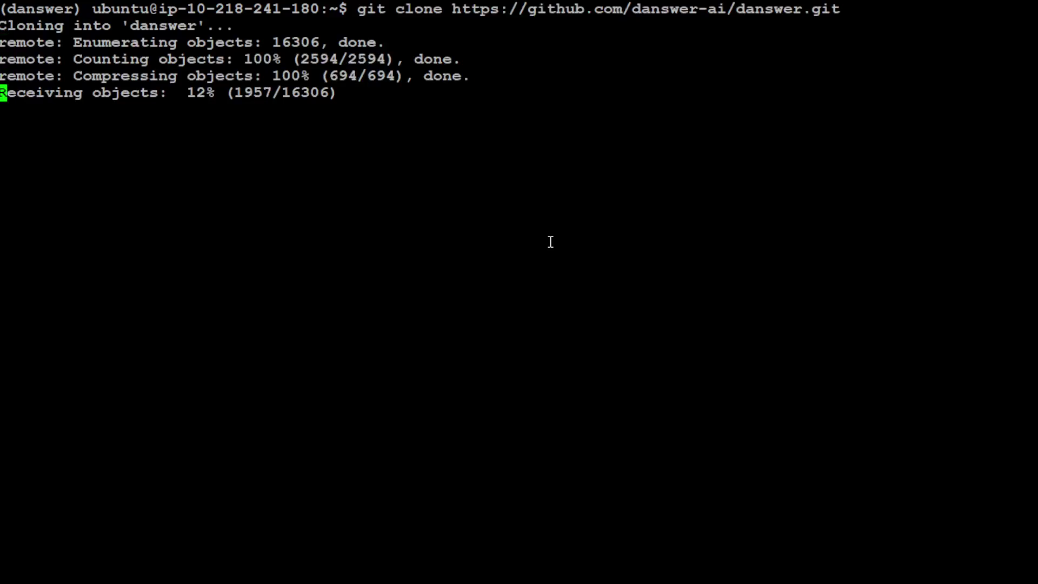
pyautogui.write('cd danswer/')
pyautogui.press('Return')
pyautogui.write('clear')
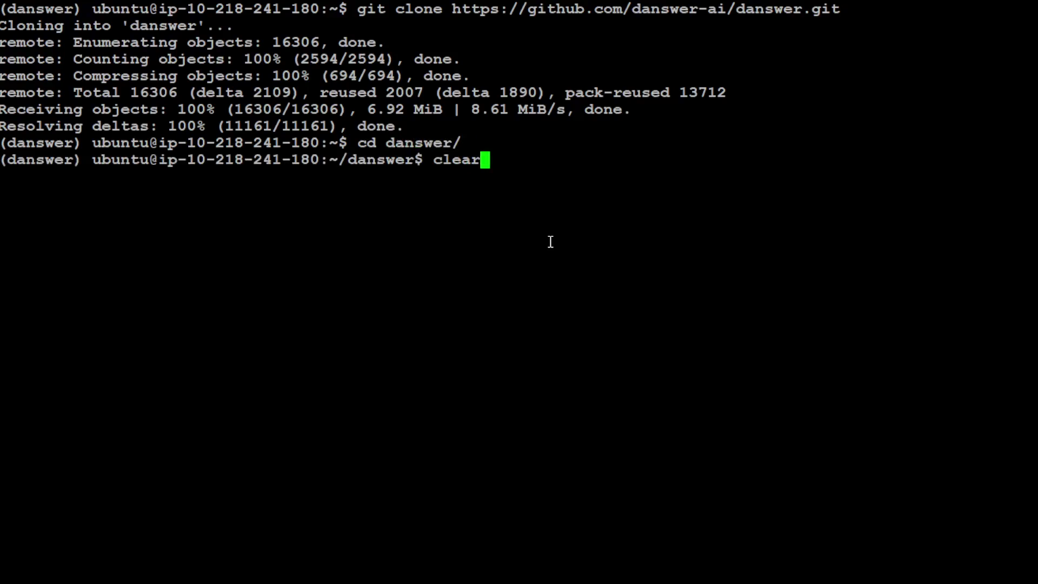
pyautogui.press('Return')
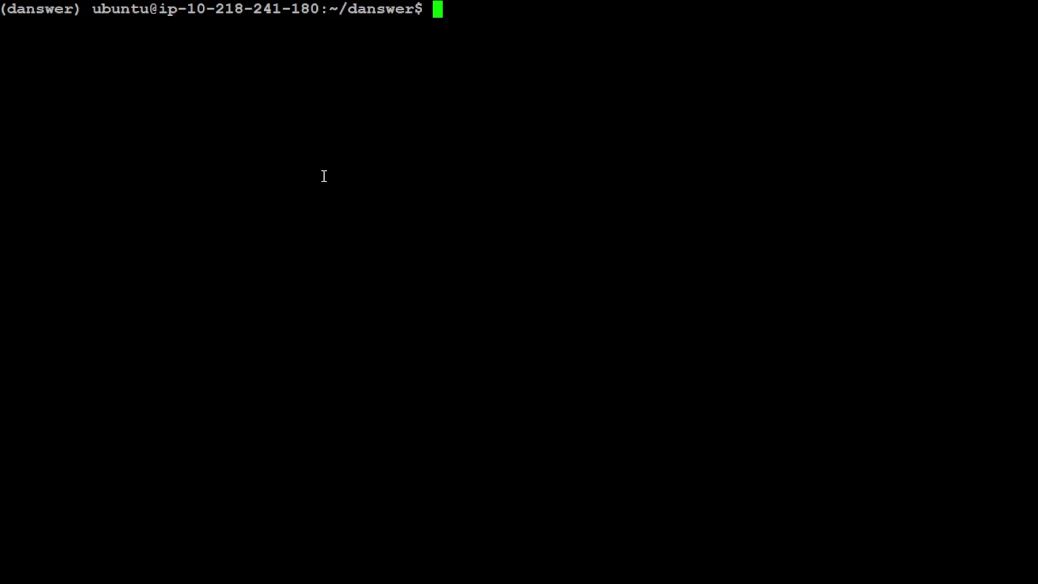
# List the repository contents and change into deployment/docker_compose.
pyautogui.write('ls')
pyautogui.press('Return')
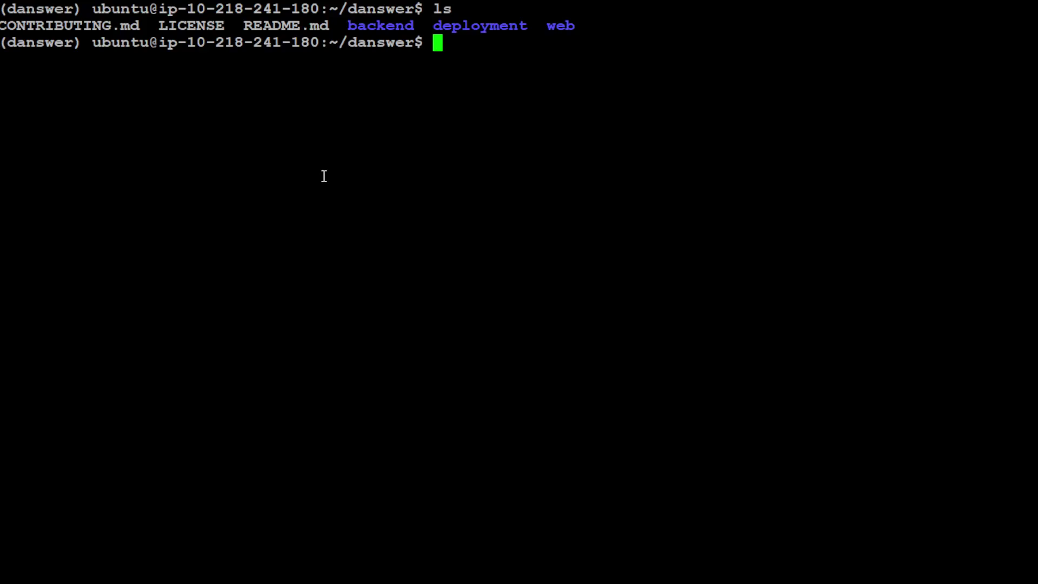
pyautogui.write('cd de')
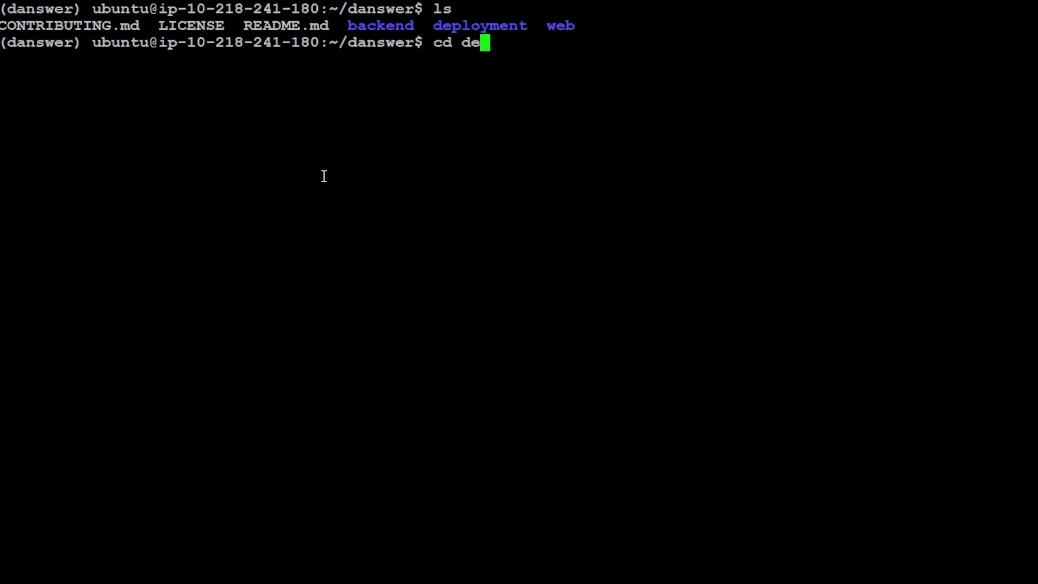
pyautogui.press('Tab')
pyautogui.press('Return')
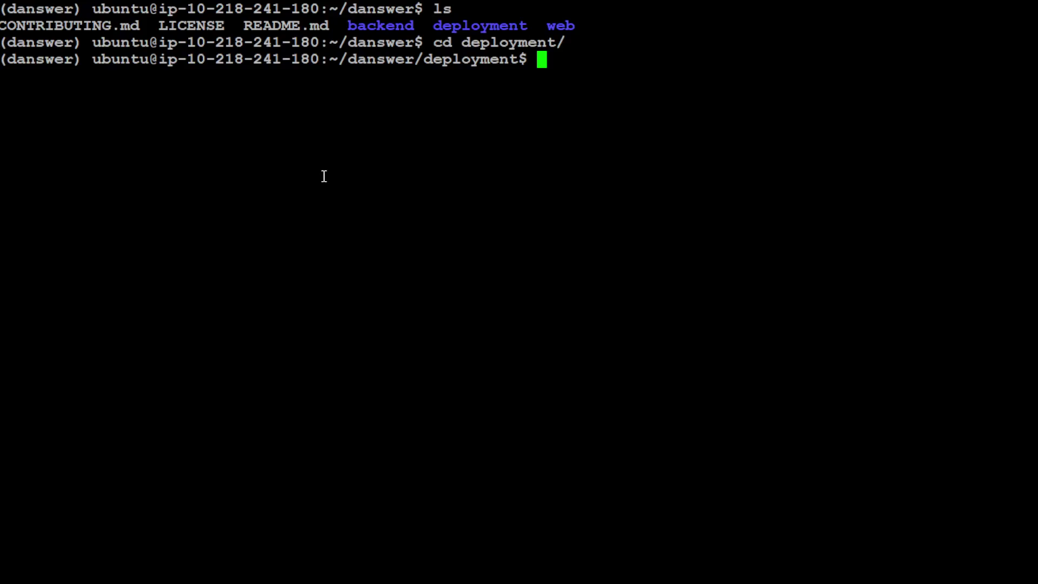
pyautogui.write('cd do')
pyautogui.press('Tab')
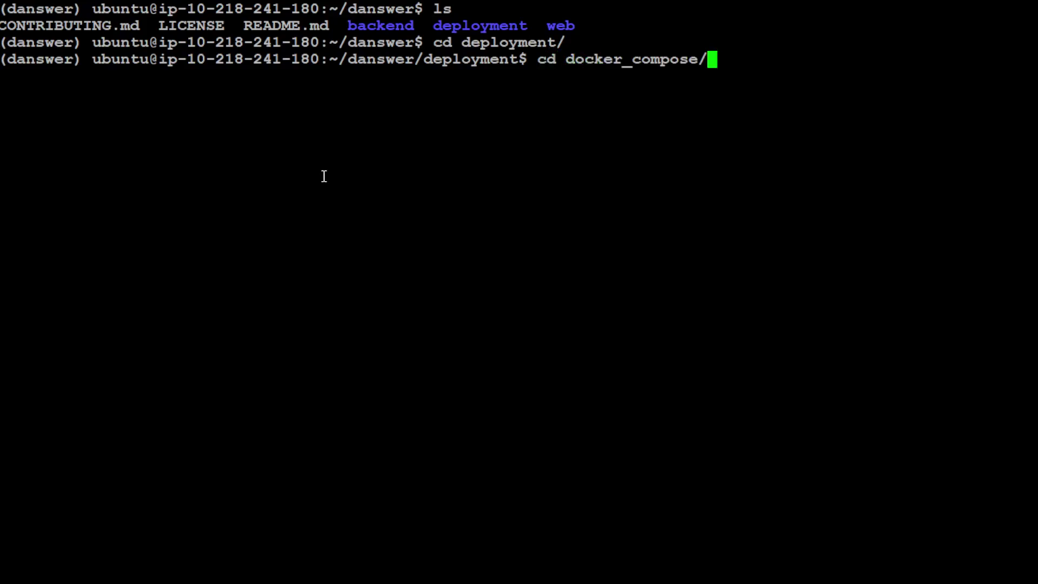
pyautogui.press('Return')
# List the compose files with ls -ltr and paste the docker compose -f docker-compose.dev.yml up command.
pyautogui.write('clear')
pyautogui.press('Return')
pyautogui.write('ls -')
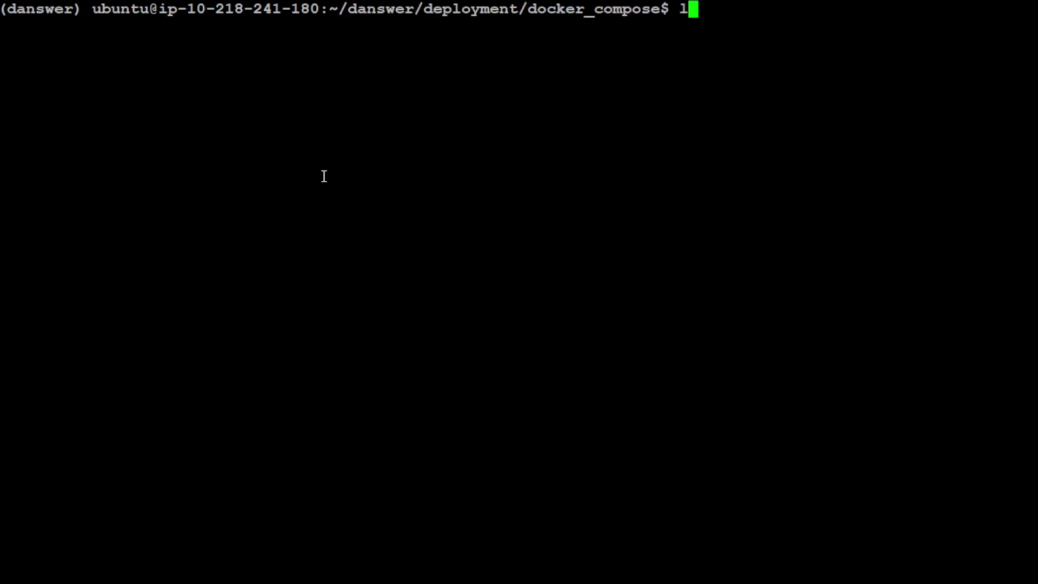
pyautogui.write('ltr')
pyautogui.press('Return')
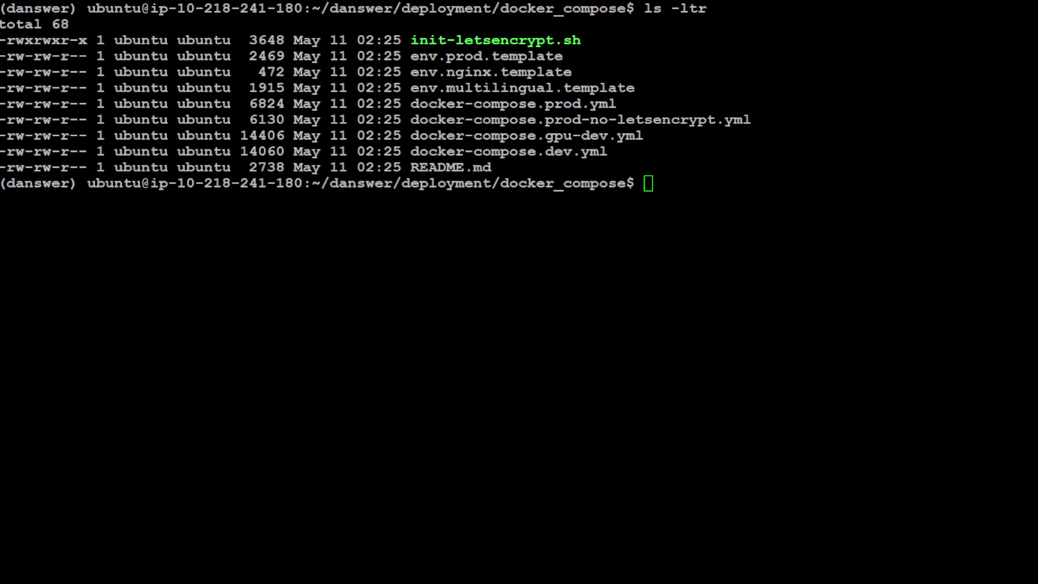
pyautogui.moveTo(411, 151); pyautogui.dragTo(571, 152)
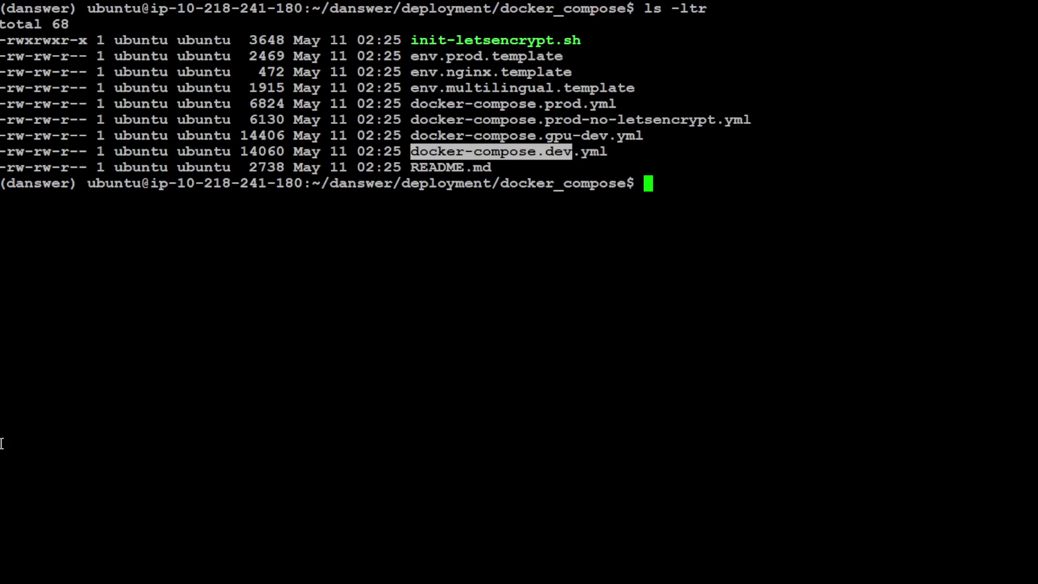
pyautogui.write('docker compose -f docker-compose.dev.yml -p danswer-stack up -d --pull always --force-recreate')
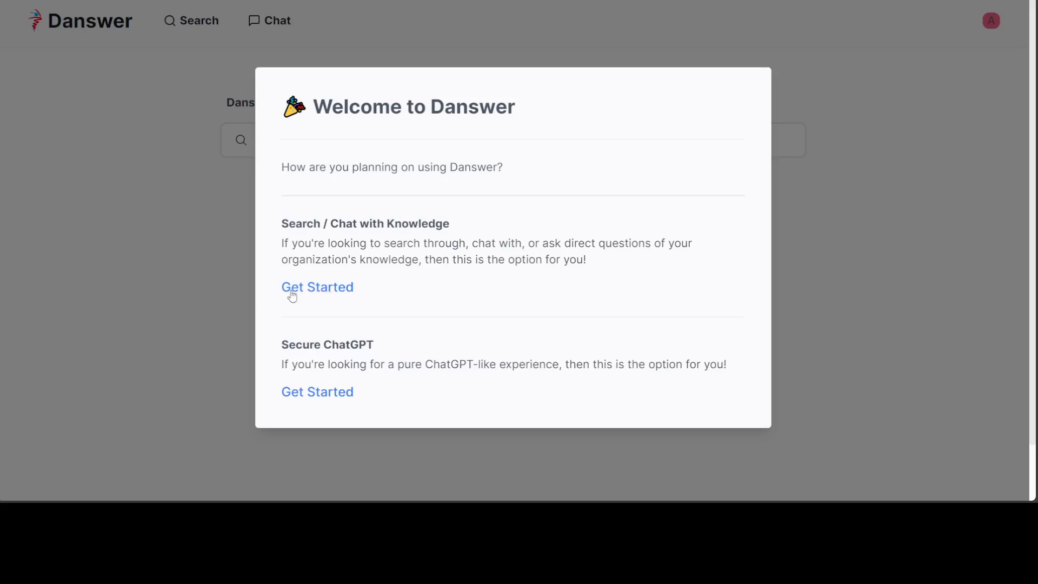
# Start the Search / Chat with Knowledge setup and review the OpenAI default models, keeping gpt-4.
pyautogui.click(325, 291)
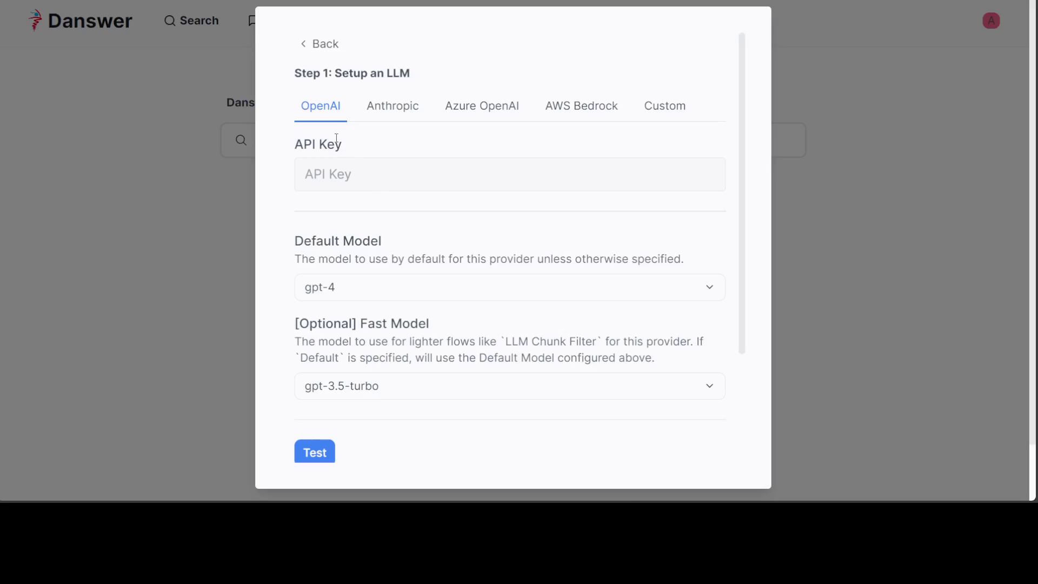
pyautogui.click(343, 296)
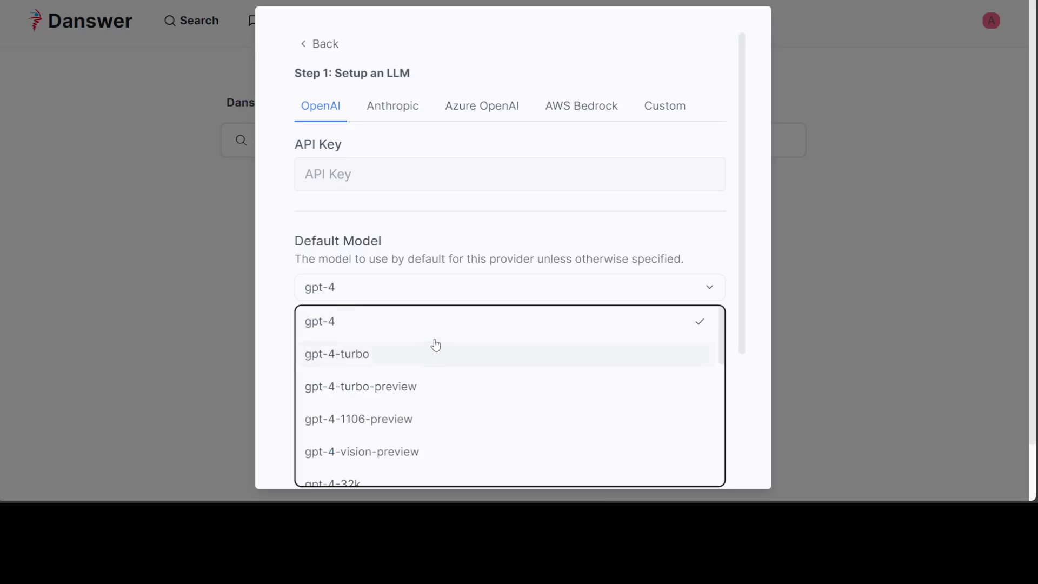
pyautogui.scroll(-3, 465, 348)
pyautogui.scroll(2, 465, 351)
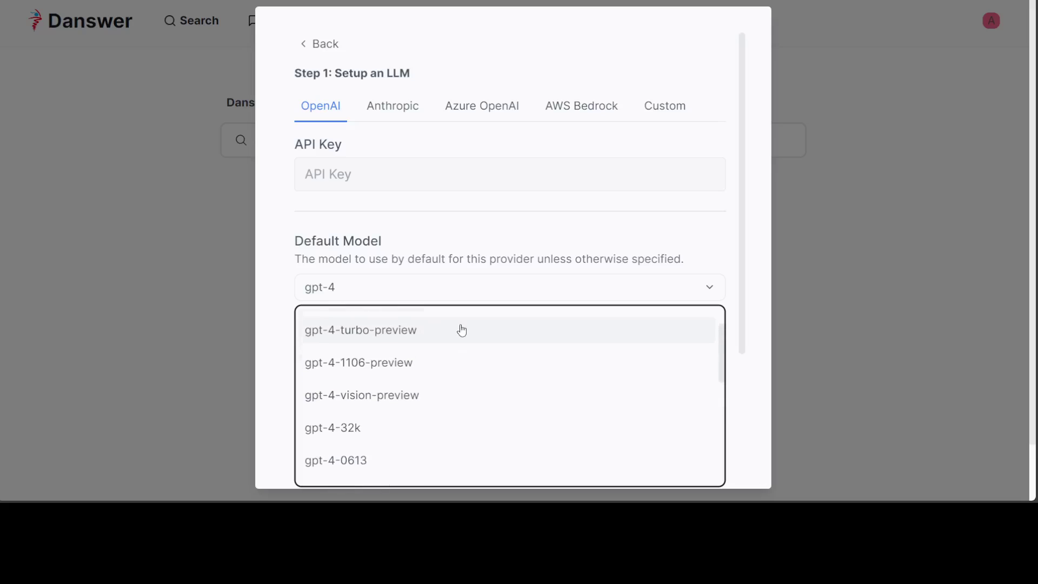
pyautogui.moveTo(725, 345); pyautogui.dragTo(725, 447)
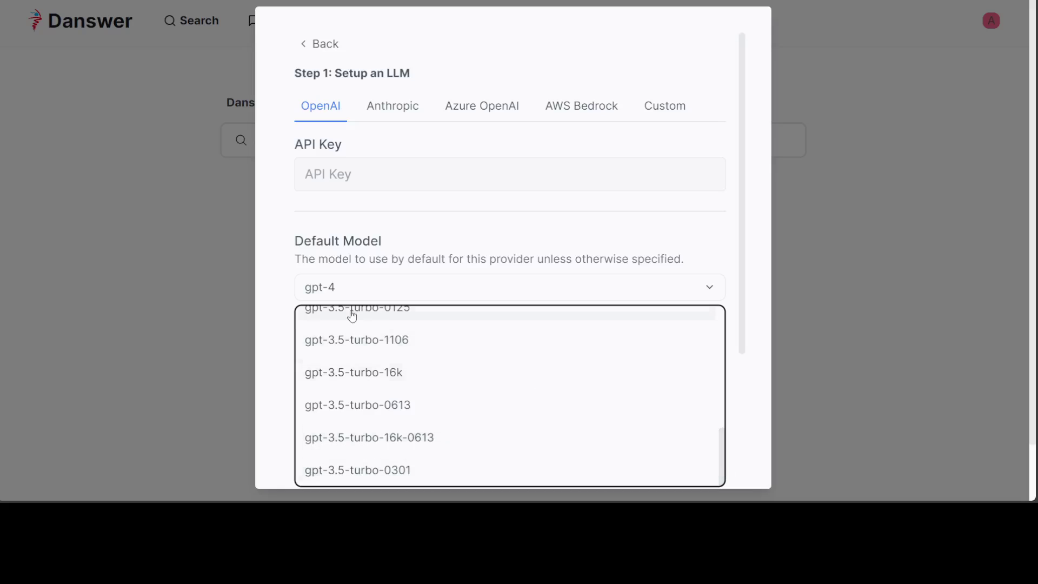
pyautogui.click(278, 260)
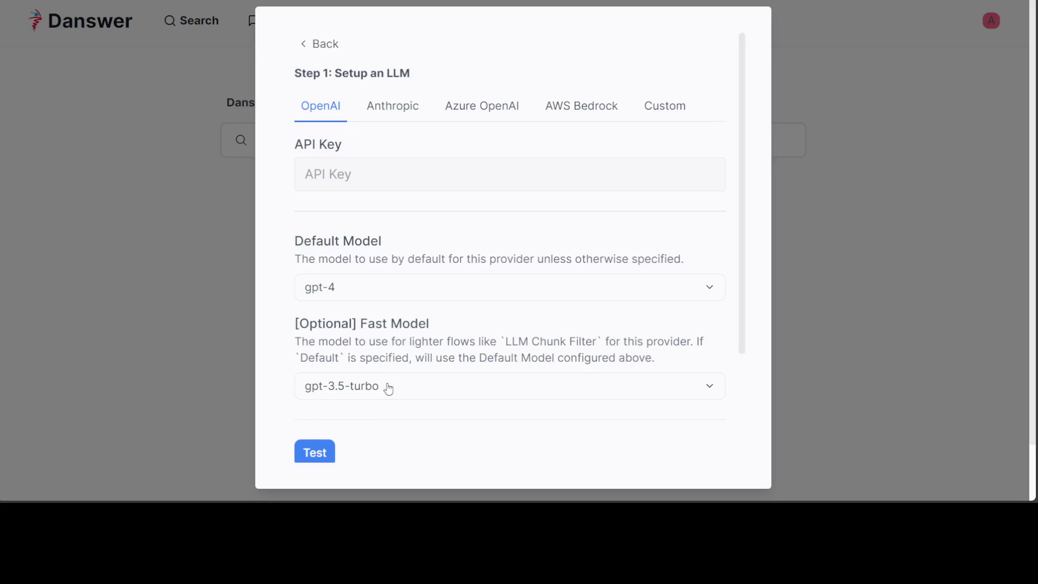
# Compare the Anthropic, Azure OpenAI, AWS Bedrock and Custom provider settings.
pyautogui.click(407, 110)
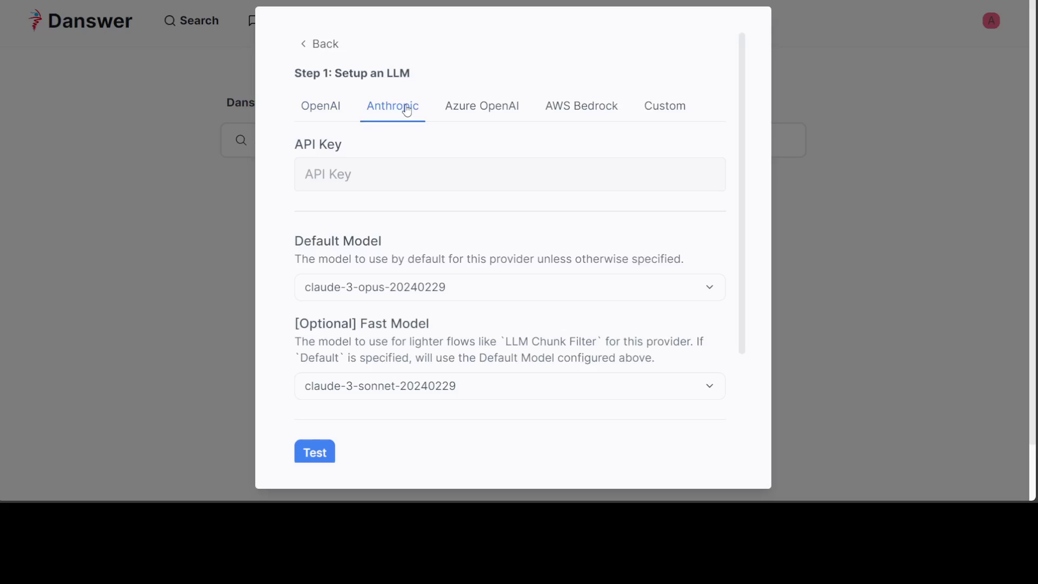
pyautogui.click(471, 116)
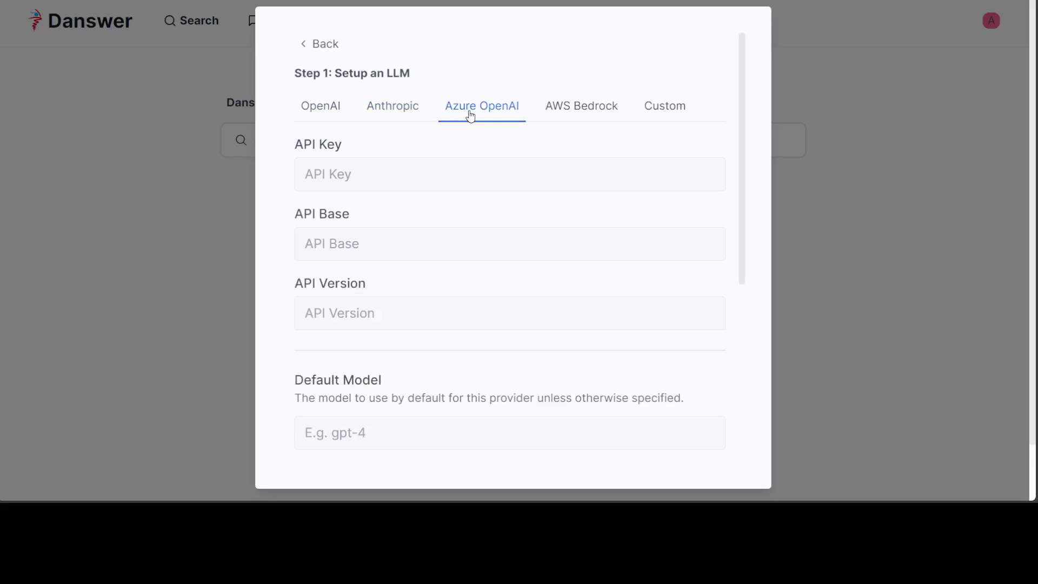
pyautogui.click(567, 112)
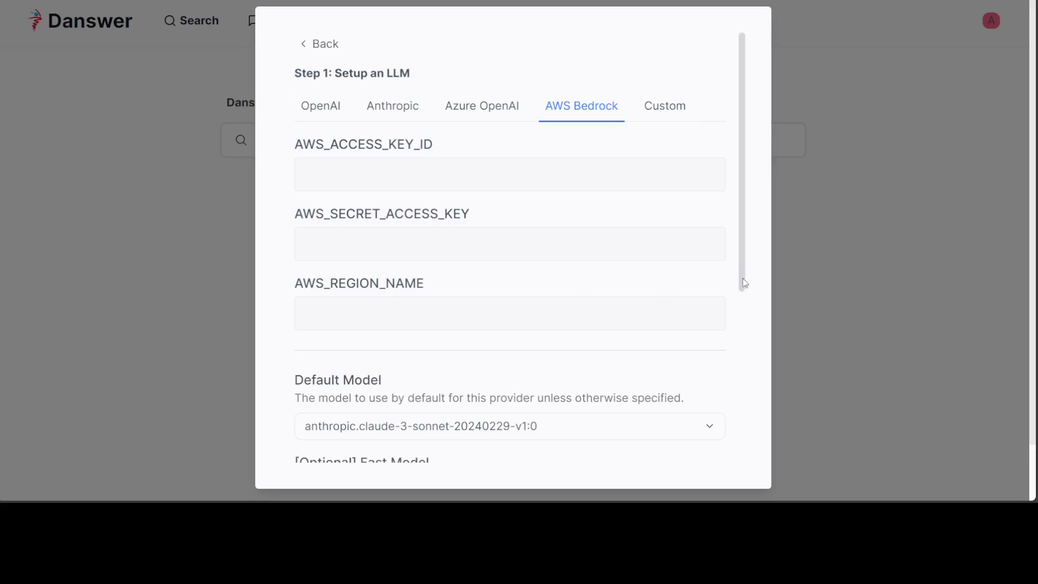
pyautogui.scroll(-4, 745, 277)
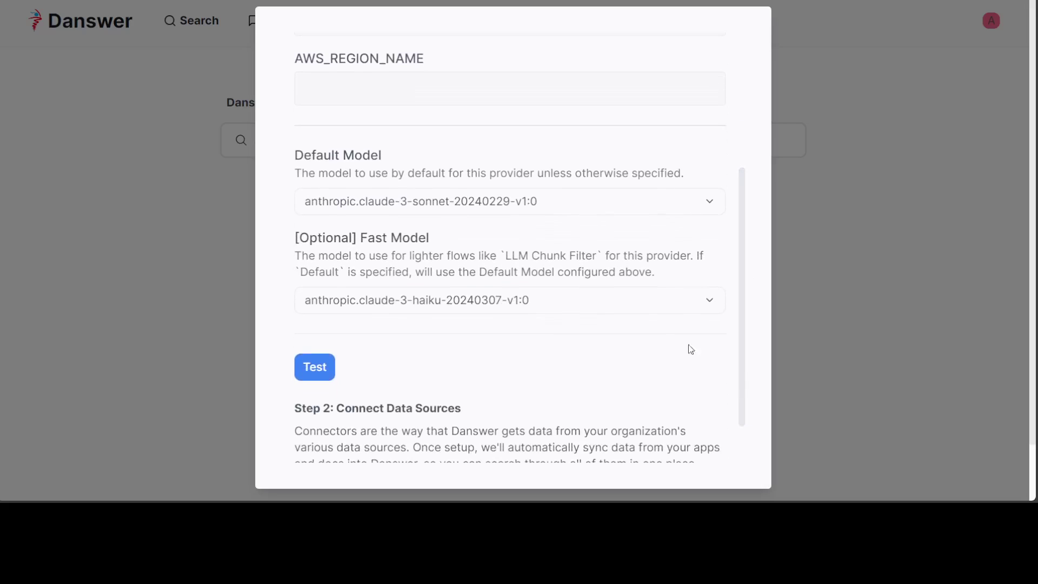
pyautogui.click(581, 204)
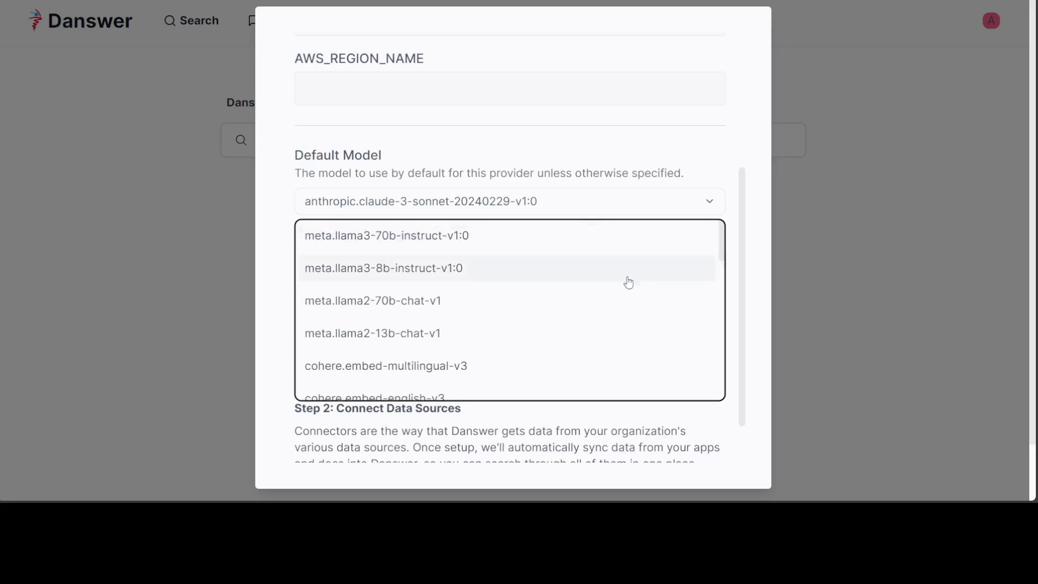
pyautogui.scroll(-4, 625, 284)
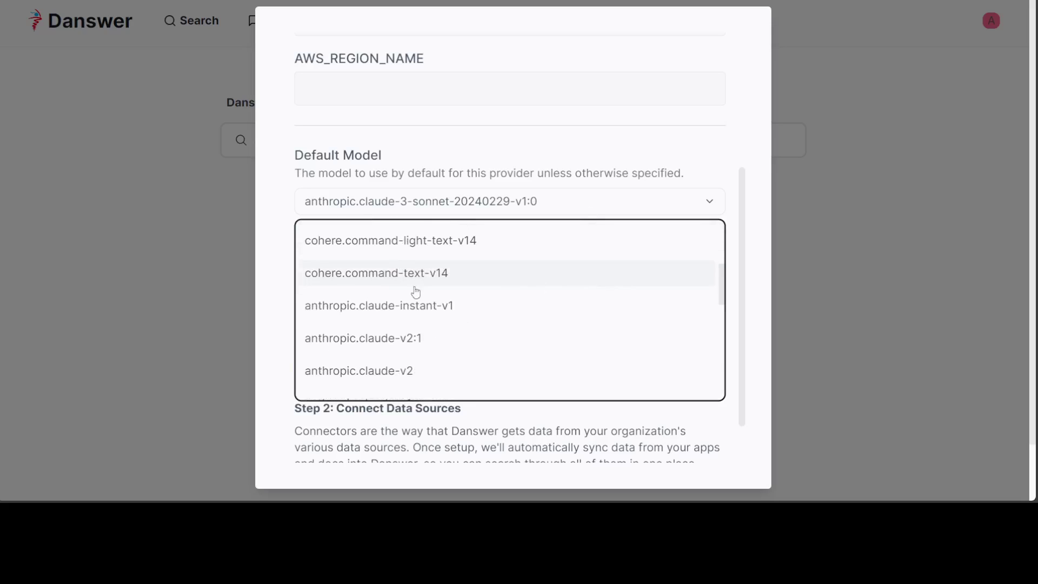
pyautogui.scroll(-5, 427, 292)
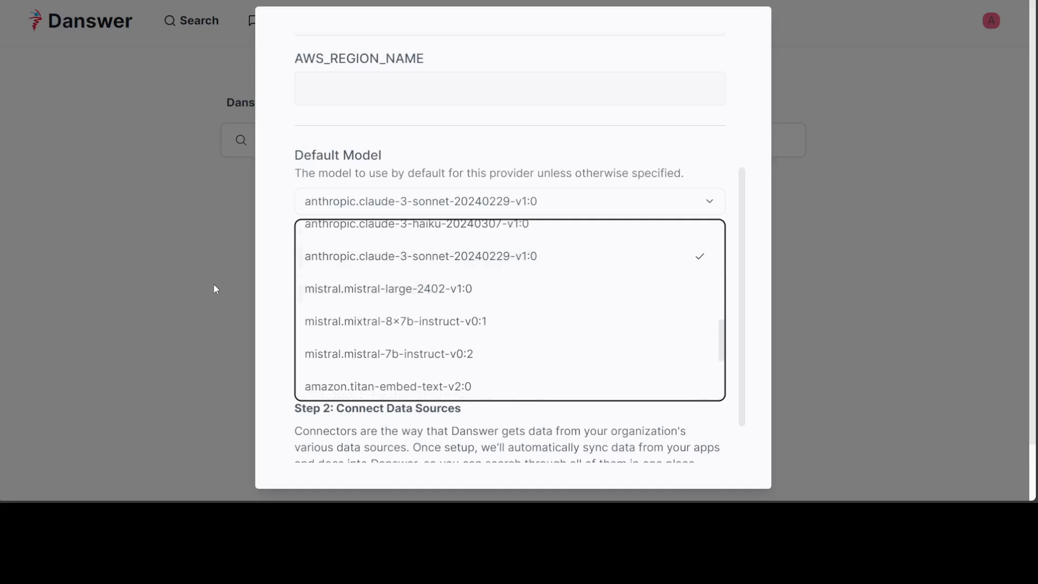
pyautogui.click(268, 298)
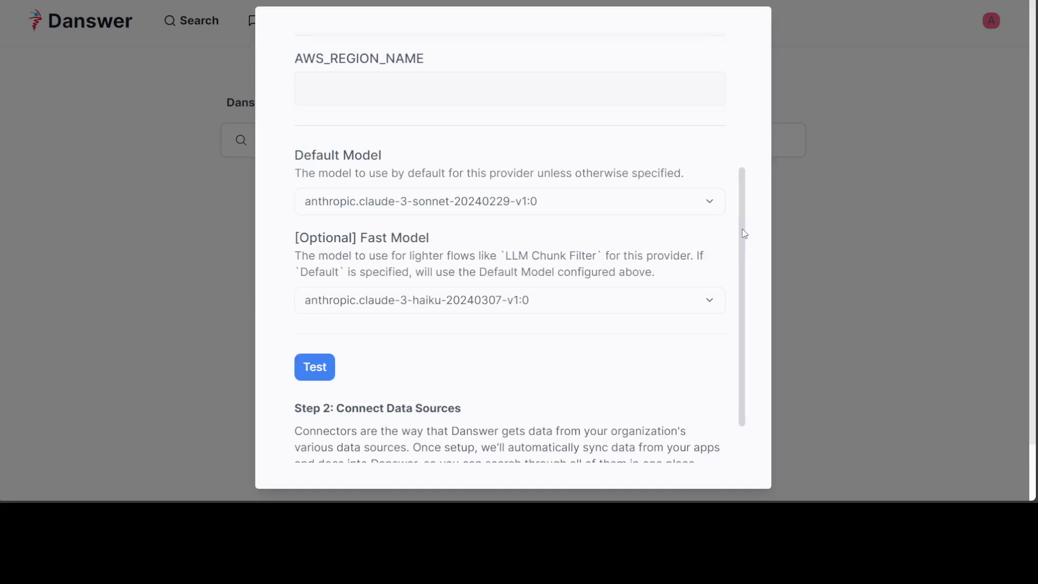
pyautogui.moveTo(745, 231); pyautogui.dragTo(748, 83)
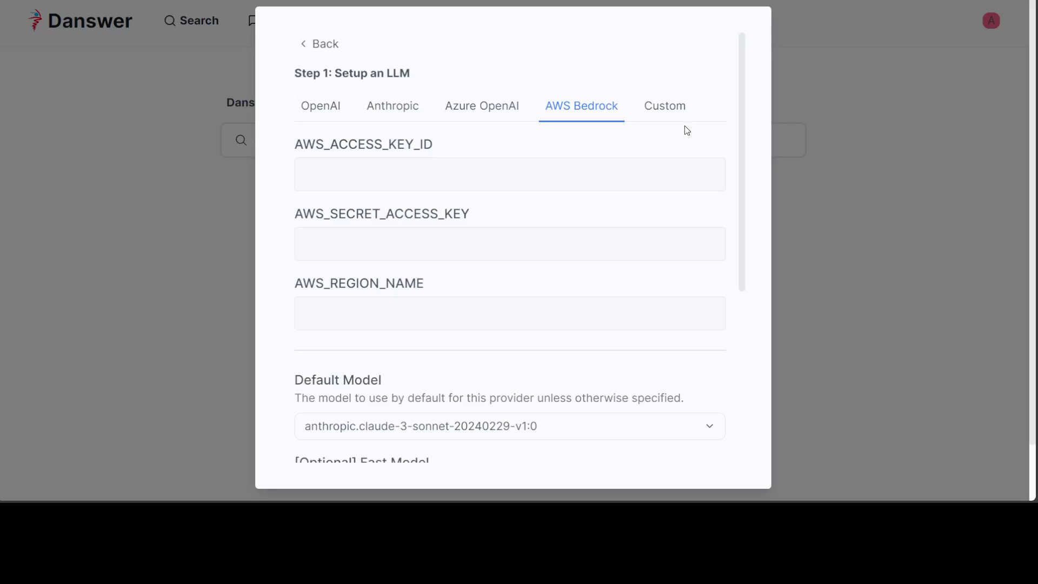
pyautogui.click(669, 108)
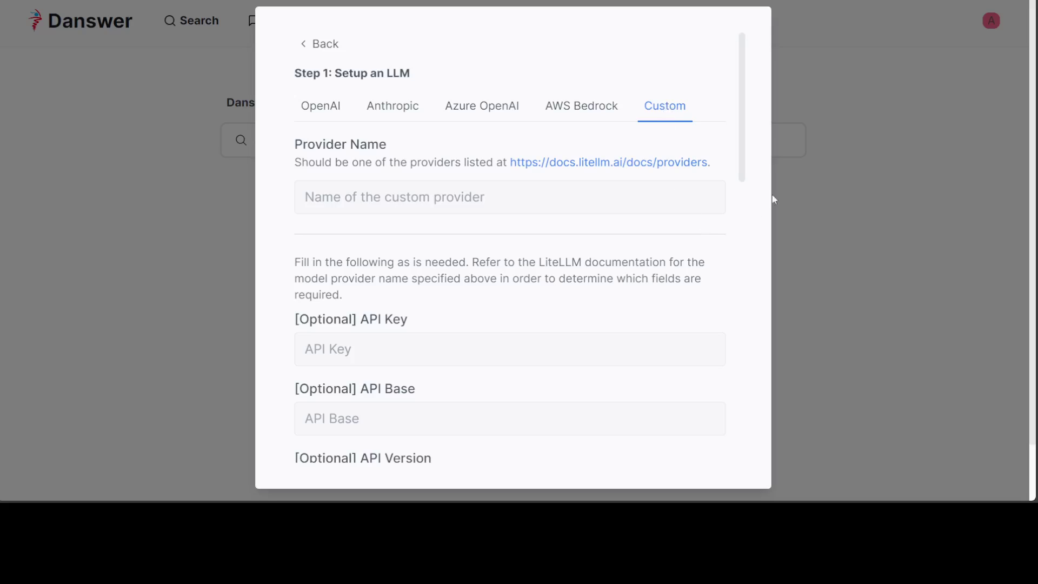
pyautogui.moveTo(743, 117); pyautogui.dragTo(765, 99)
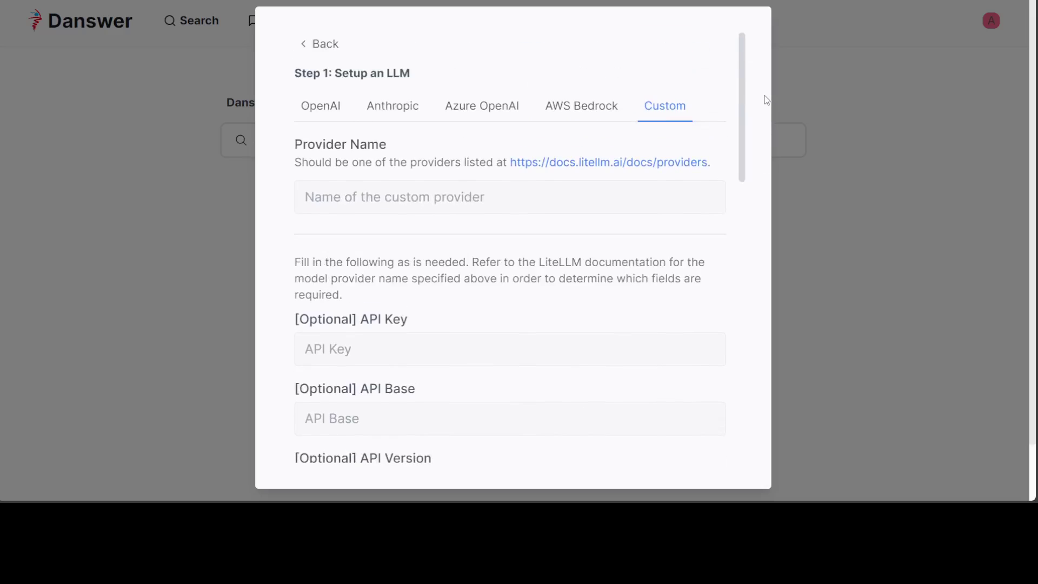
# Return to the OpenAI provider form and test the API key and model settings.
pyautogui.click(316, 107)
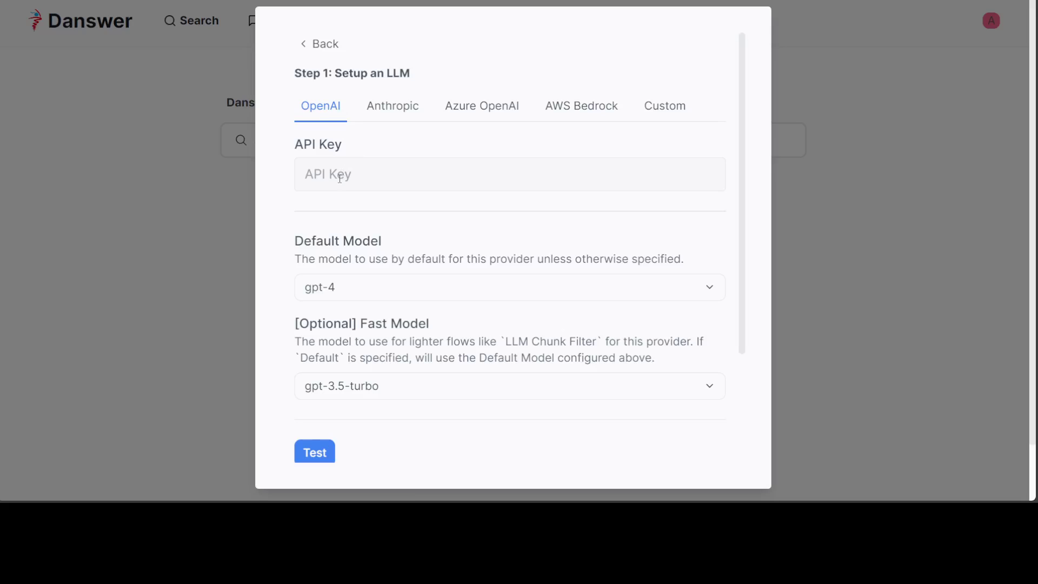
pyautogui.scroll(-2, 448, 242)
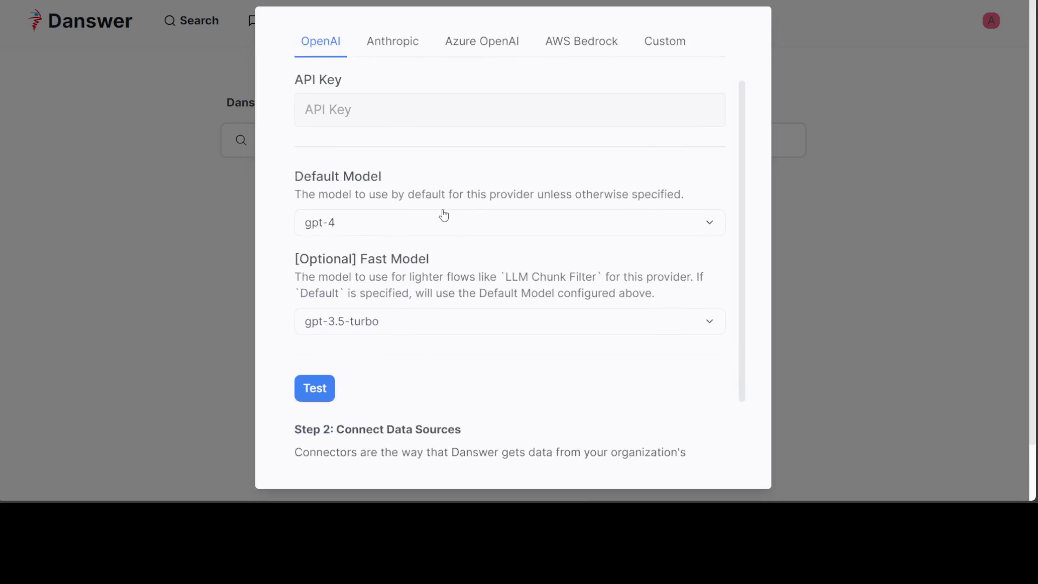
pyautogui.scroll(-2, 719, 382)
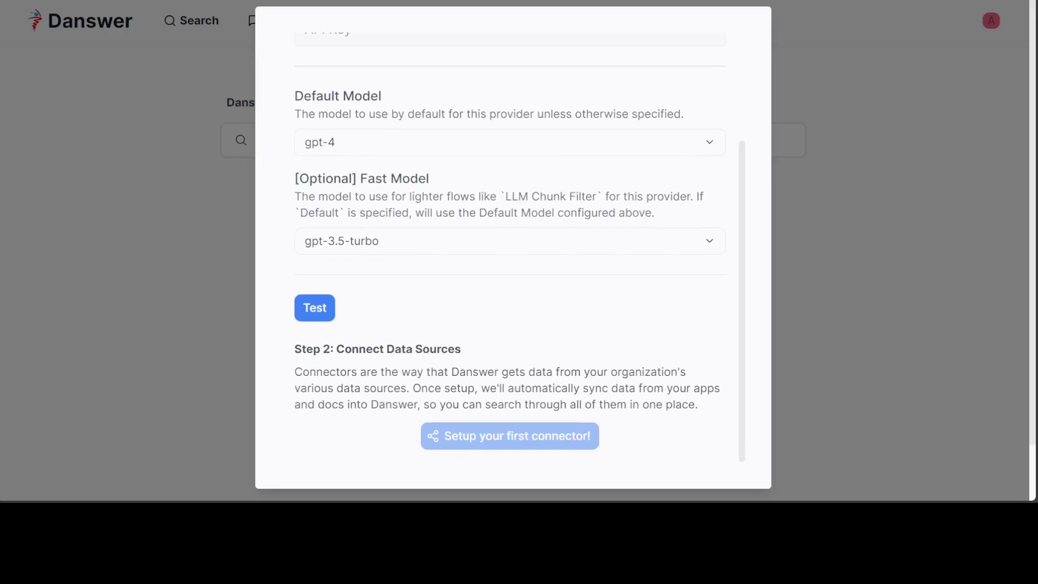
pyautogui.scroll(3, 510, 248)
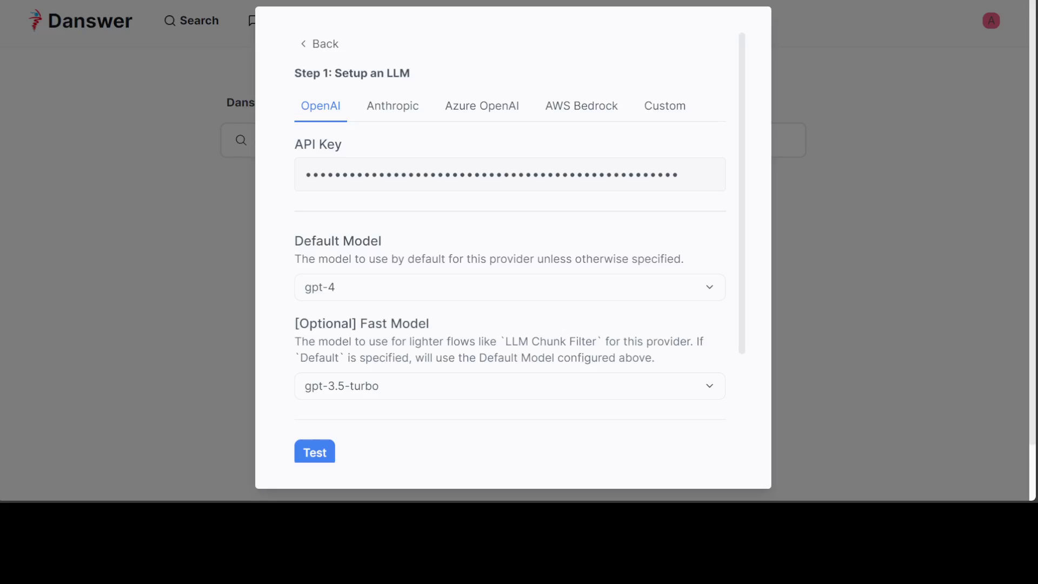
pyautogui.scroll(-3, 743, 283)
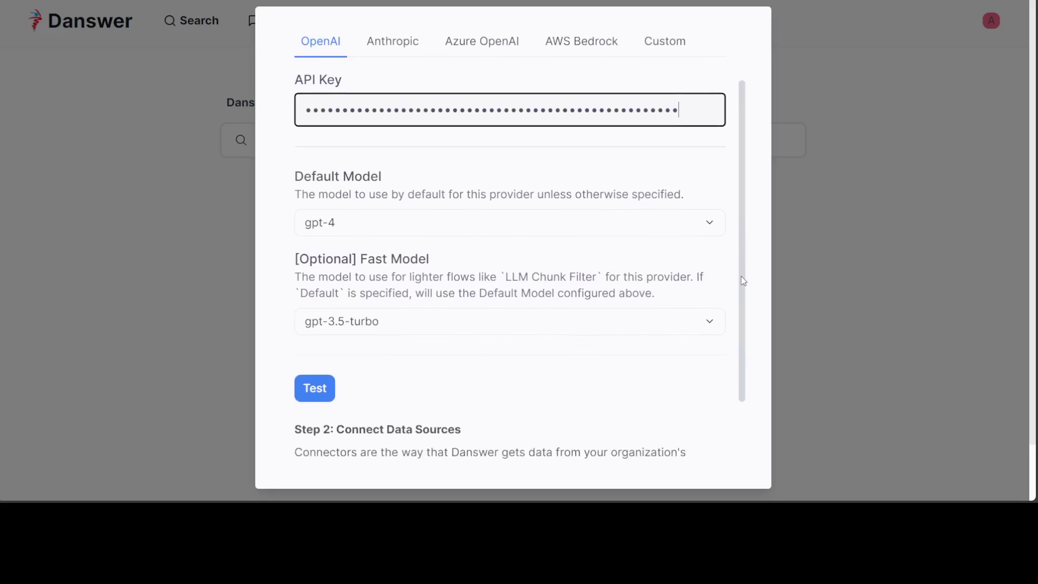
pyautogui.click(304, 316)
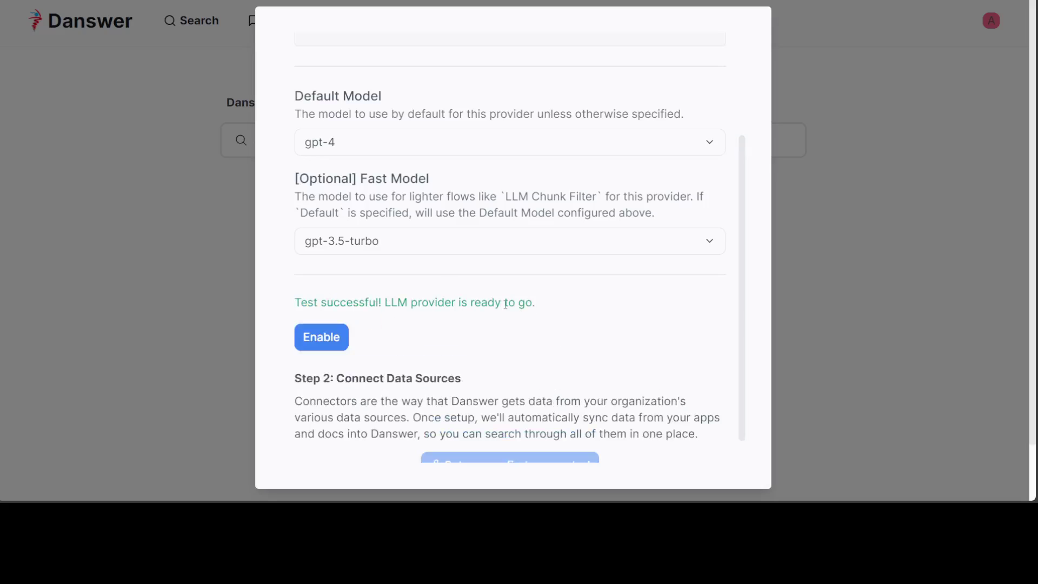
# Keep gpt-4 as the default model and enable OpenAI as the LLM provider.
pyautogui.scroll(-1, 595, 326)
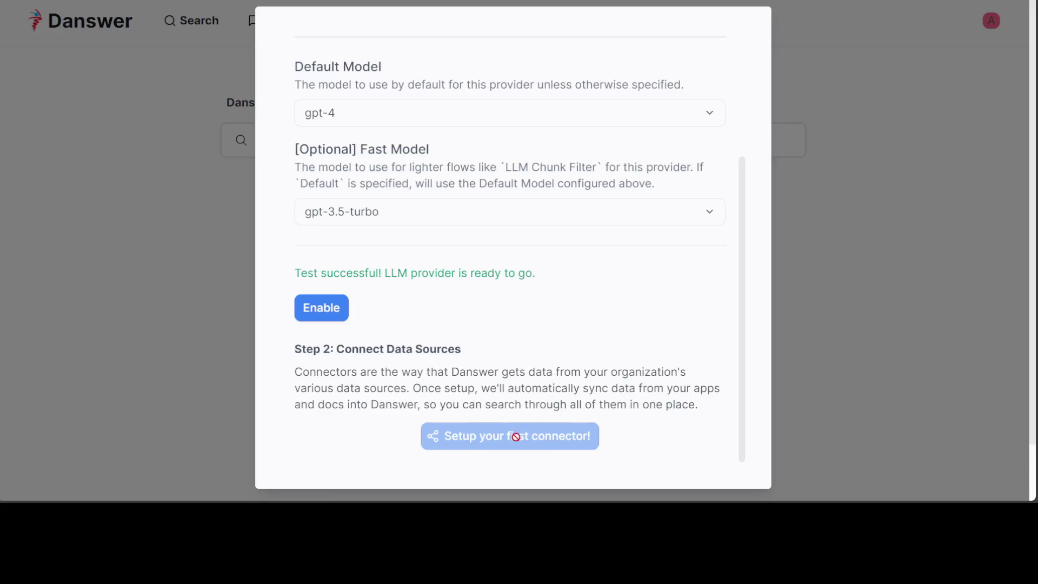
pyautogui.moveTo(745, 287); pyautogui.dragTo(760, 227)
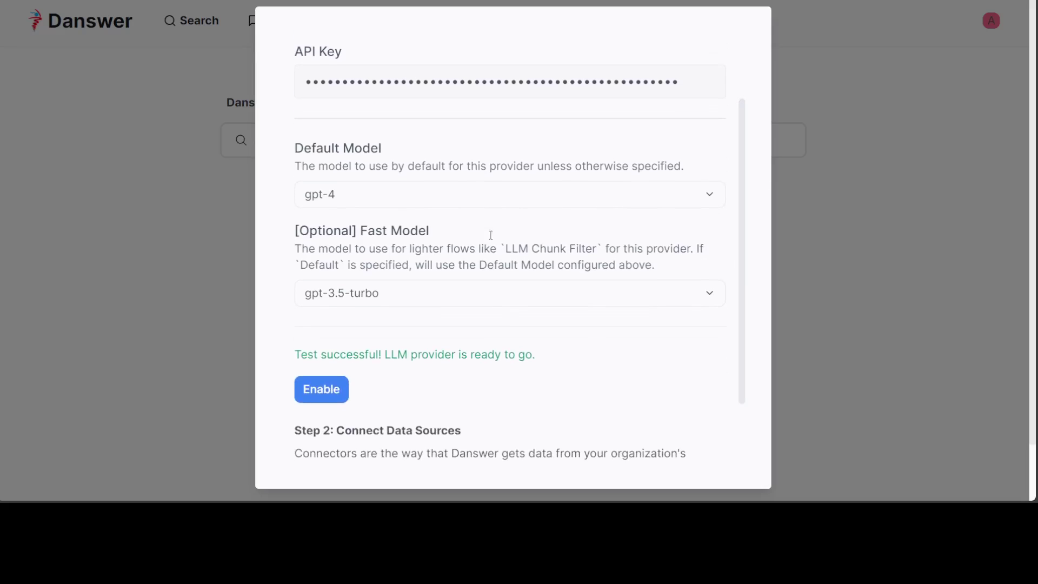
pyautogui.click(479, 205)
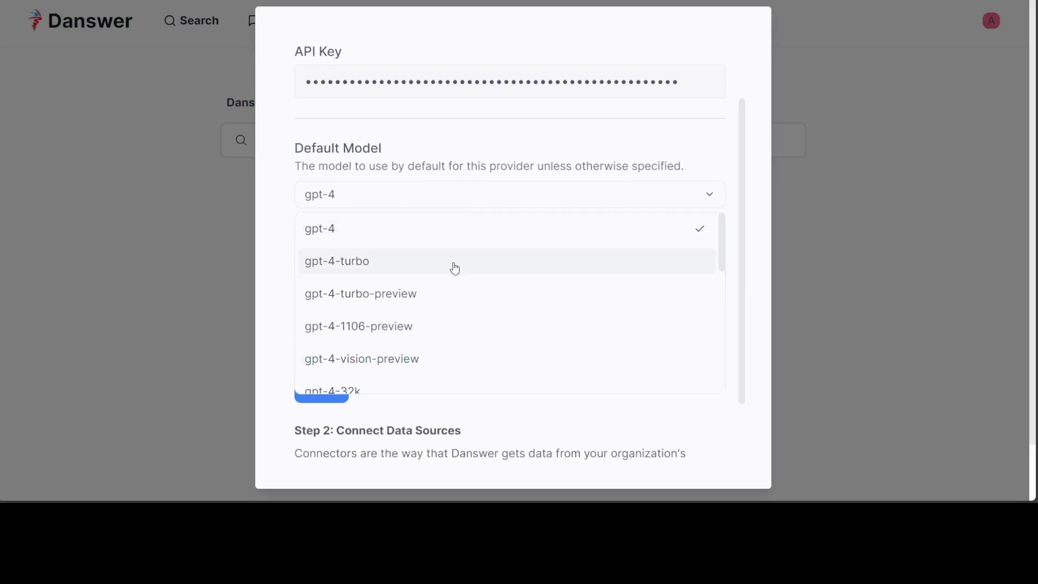
pyautogui.click(284, 318)
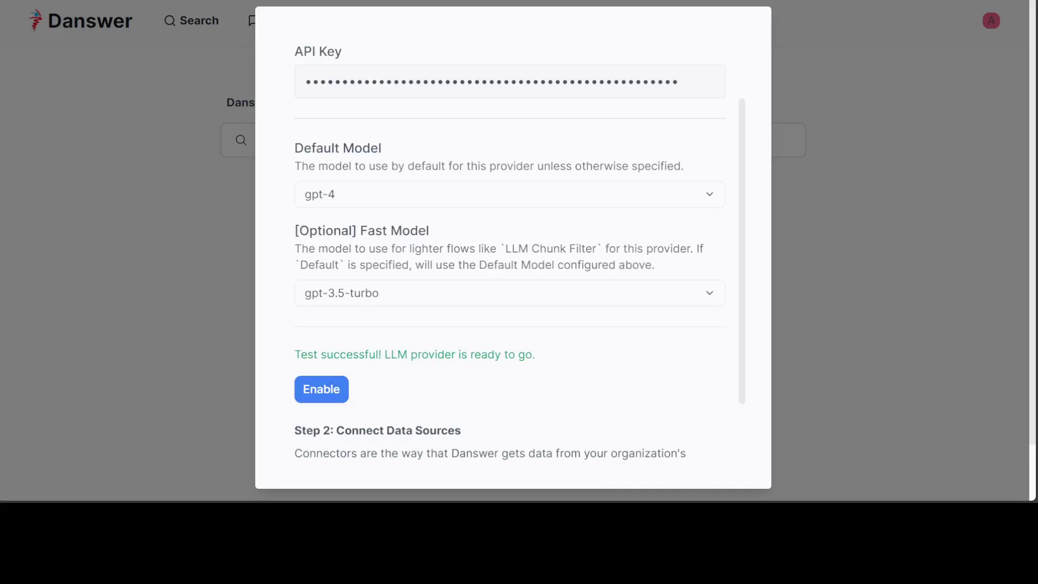
pyautogui.click(328, 394)
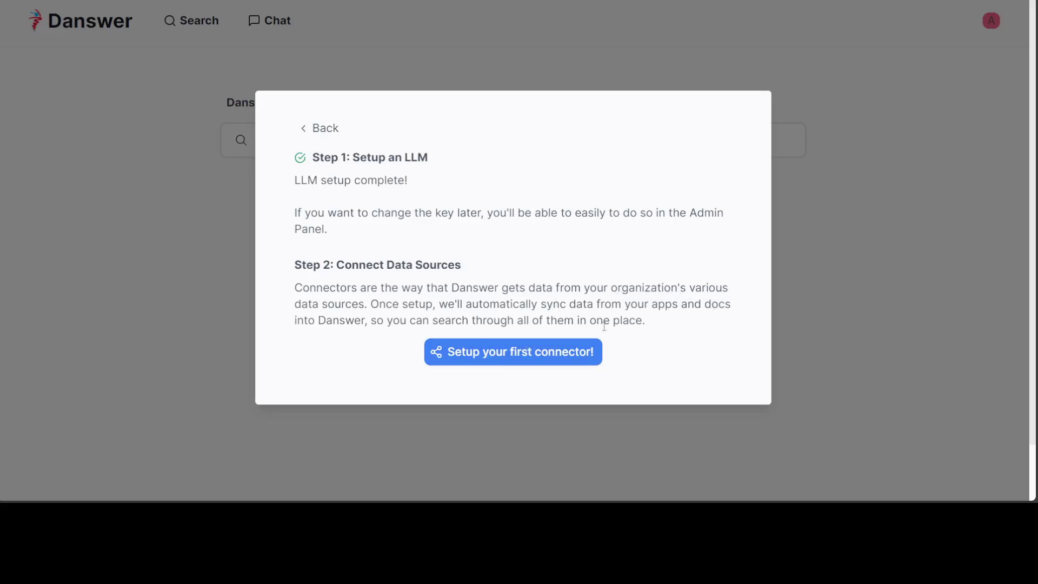
# Begin the first connector setup and browse the Add Connector list of sources.
pyautogui.click(540, 358)
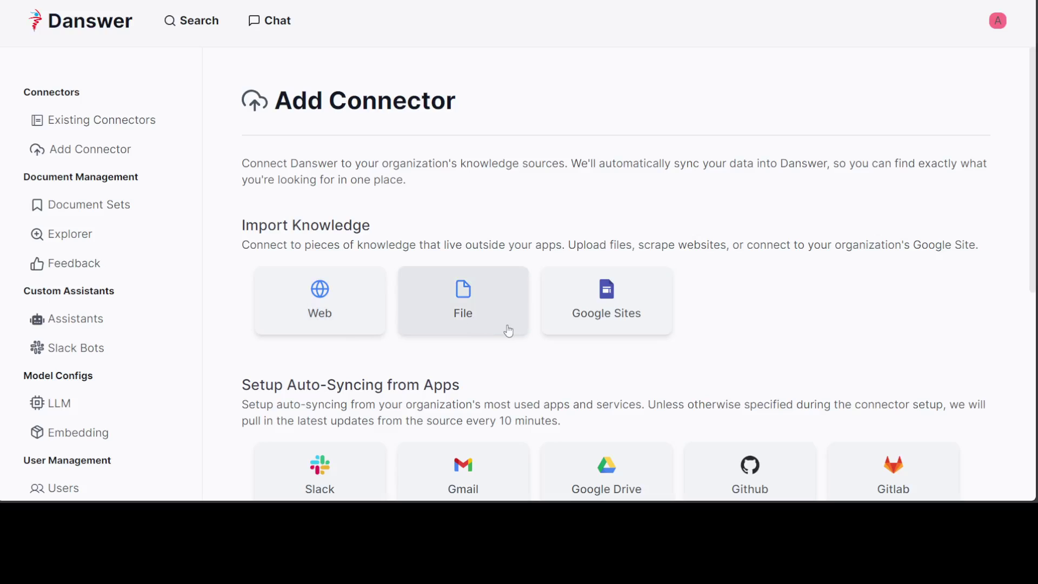
pyautogui.moveTo(1033, 86); pyautogui.dragTo(1035, 228)
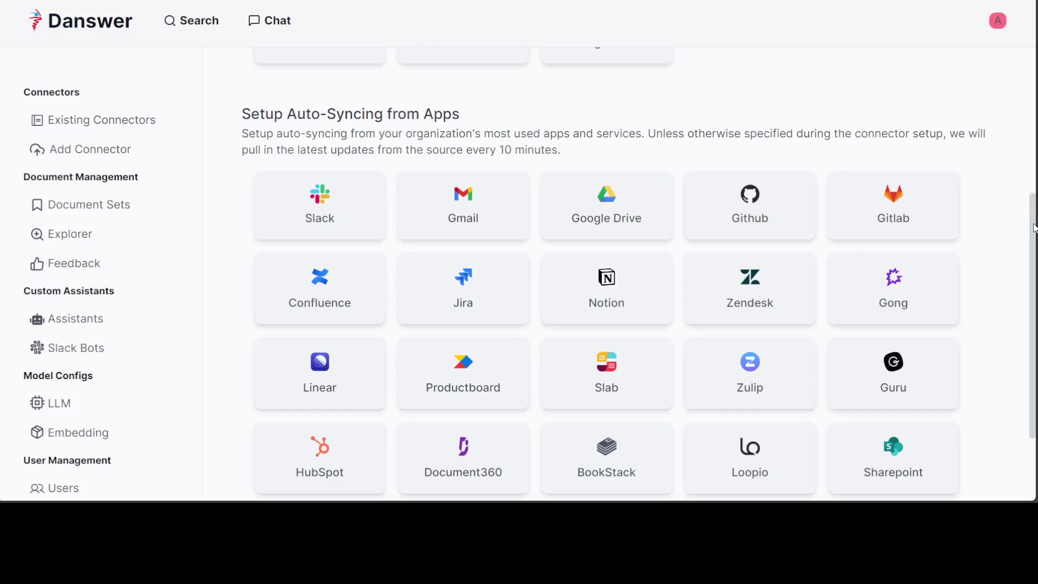
pyautogui.scroll(-2, 1013, 262)
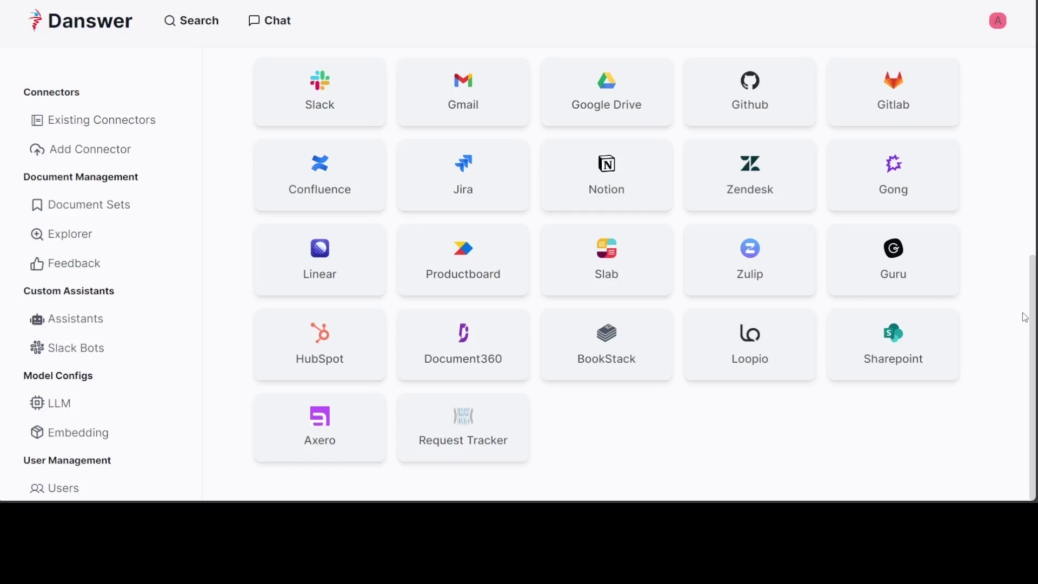
pyautogui.moveTo(1029, 292); pyautogui.dragTo(1033, 46)
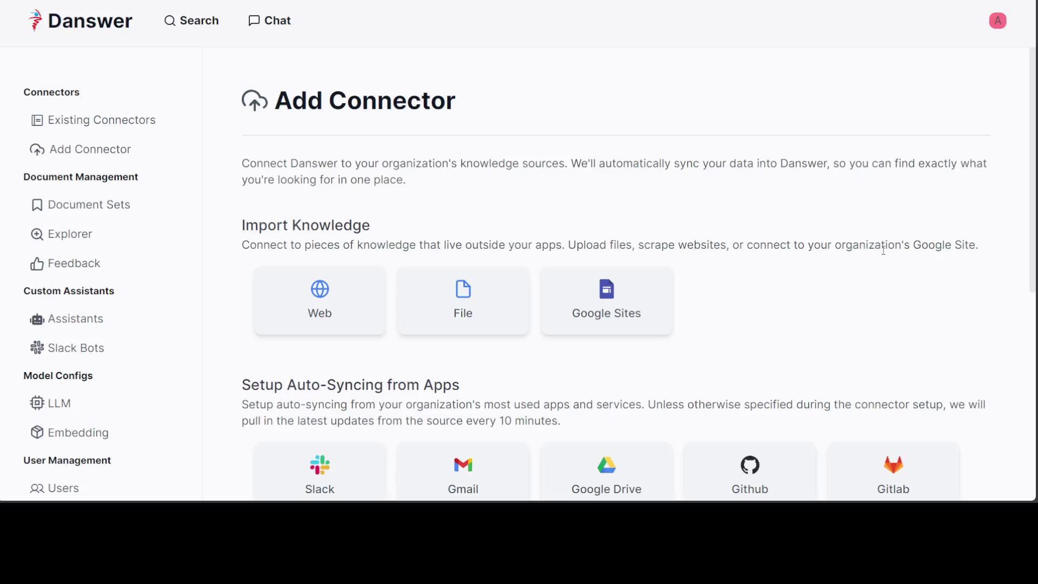
# Create a File connector named after the person's personal info and upload mypdf.pdf.
pyautogui.click(468, 316)
pyautogui.scroll(-3, 543, 325)
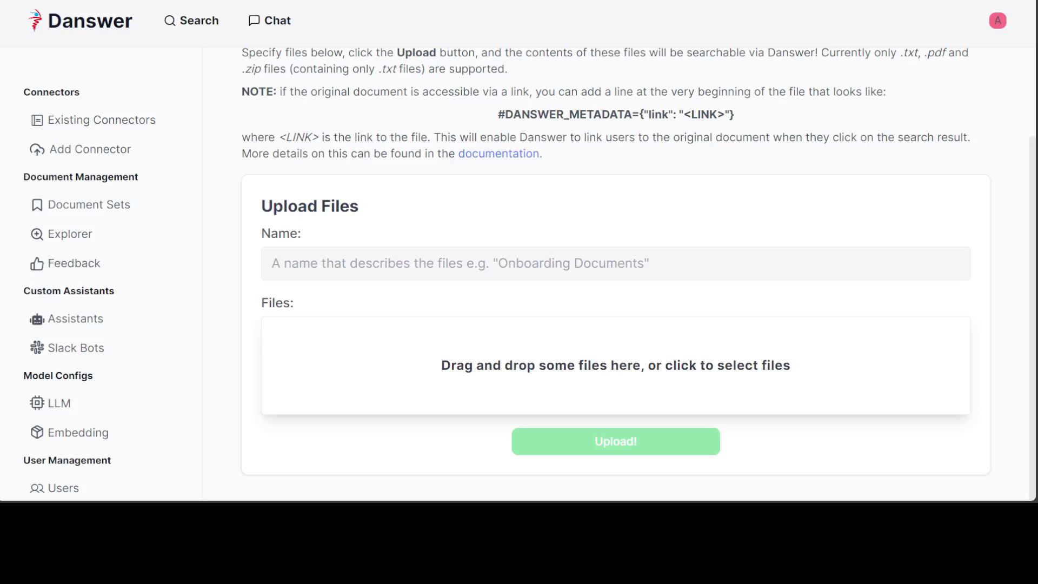
pyautogui.scroll(-1, 765, 336)
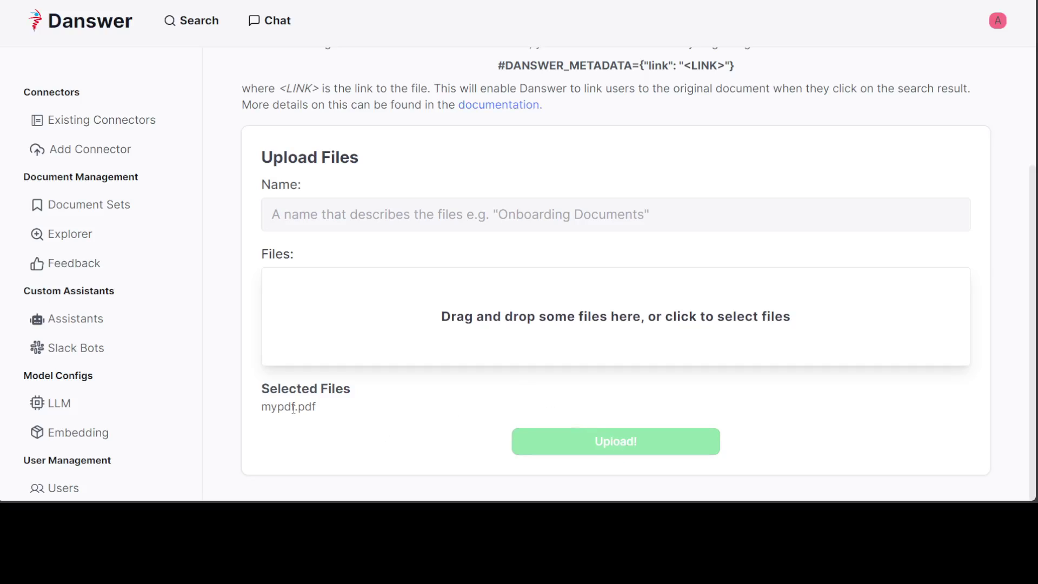
pyautogui.scroll(3, 409, 371)
pyautogui.scroll(-3, 418, 360)
pyautogui.click(322, 214)
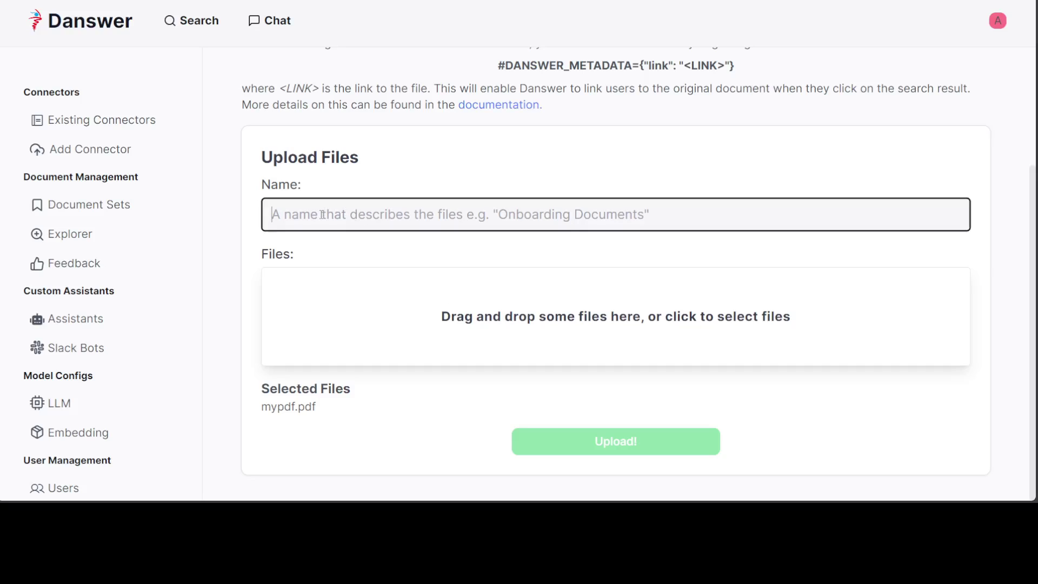
pyautogui.write('Fahd Mirza ')
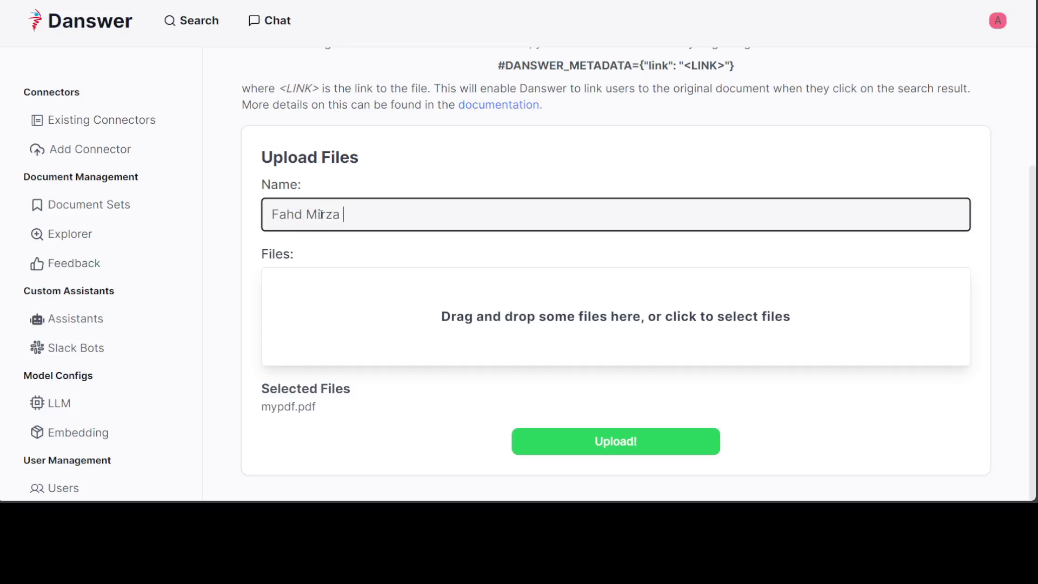
pyautogui.write('Personal Info')
pyautogui.click(611, 450)
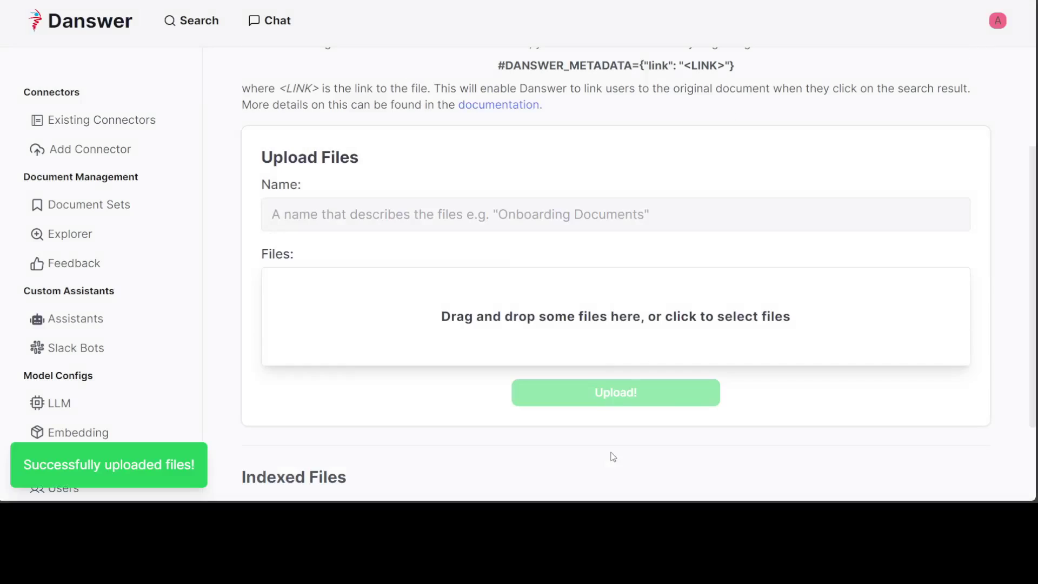
pyautogui.scroll(-2, 459, 419)
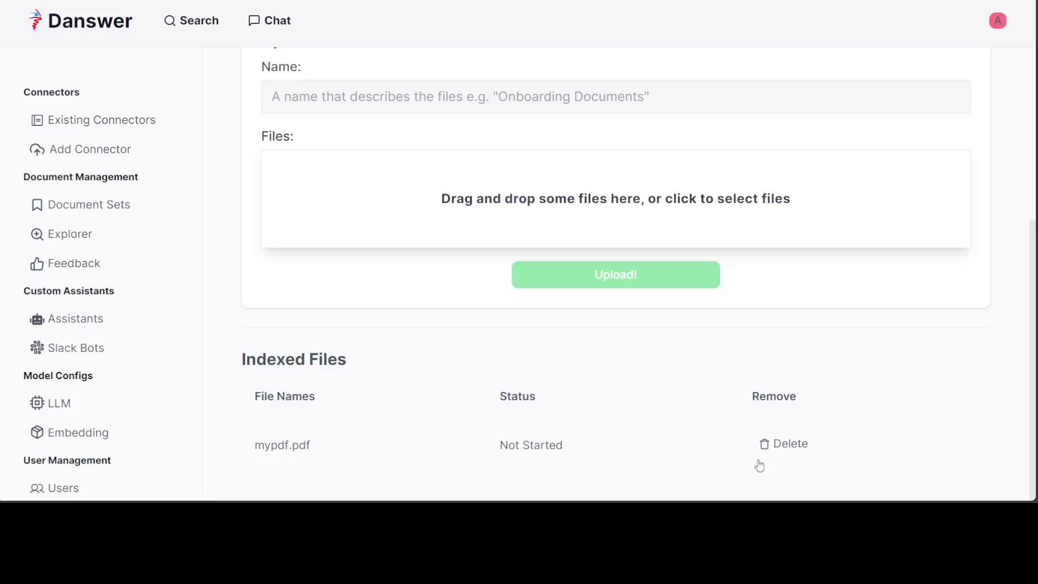
pyautogui.scroll(2, 339, 345)
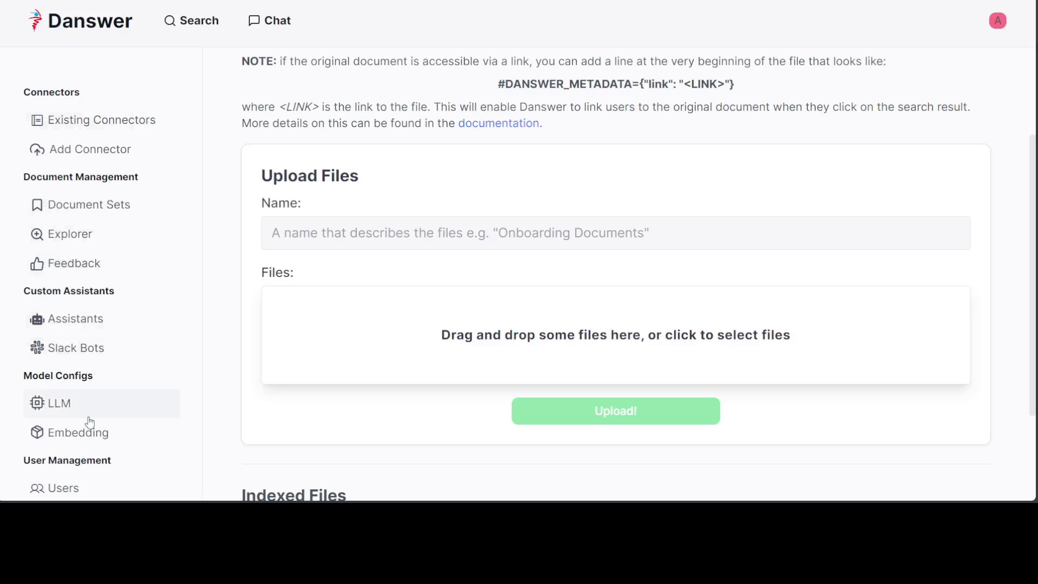
# In Chat, ask who the person described in the PDF is.
pyautogui.click(275, 28)
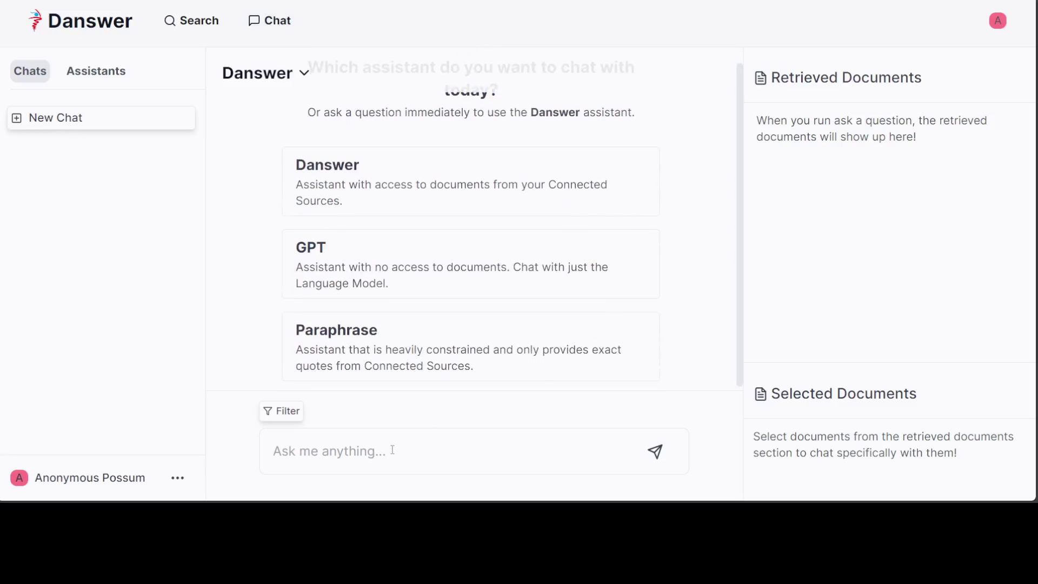
pyautogui.write('Who is Fah')
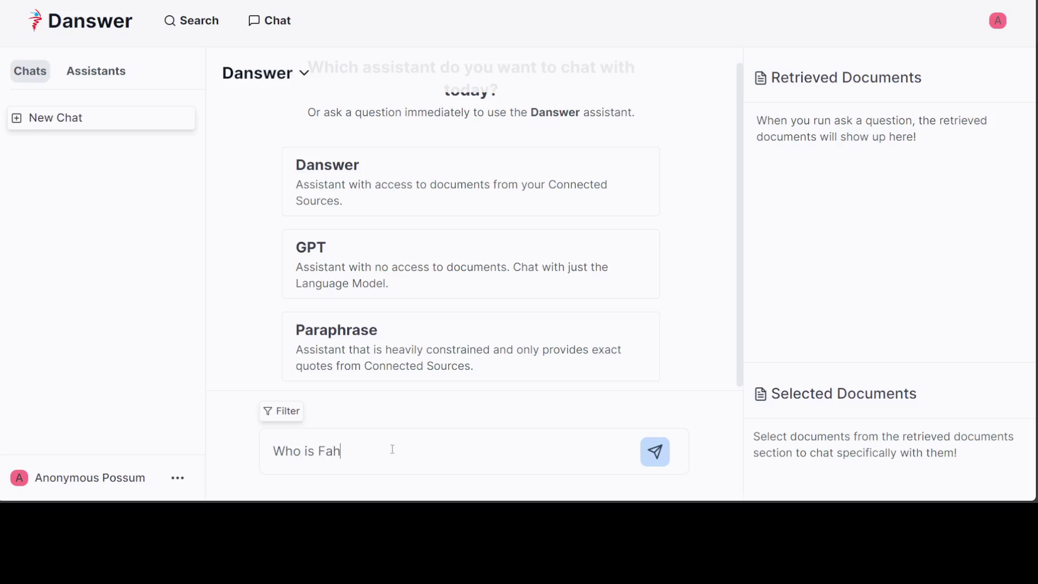
pyautogui.write('d Mirza')
pyautogui.press('Return')
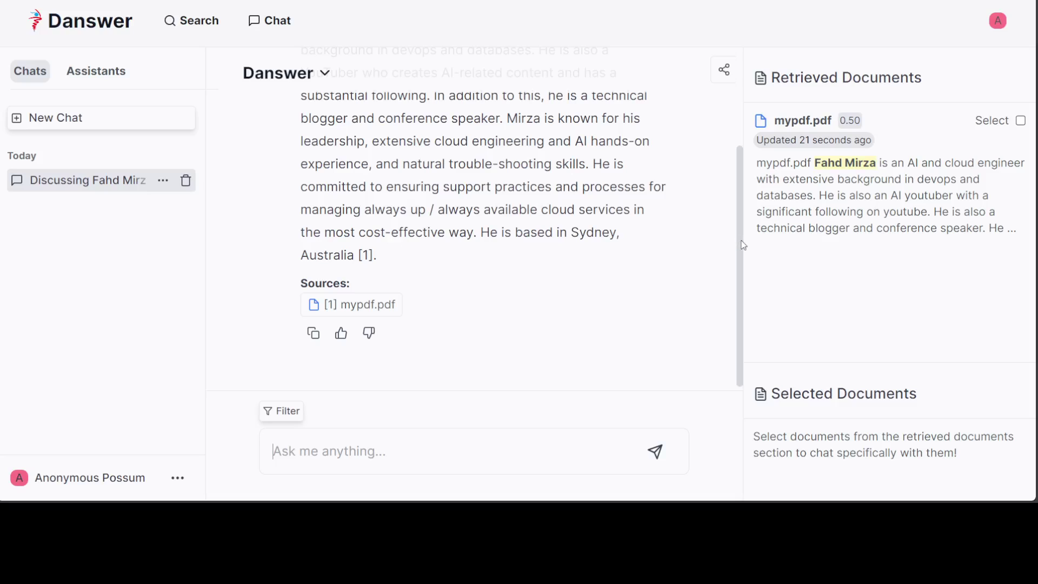
pyautogui.moveTo(744, 245); pyautogui.dragTo(745, 122)
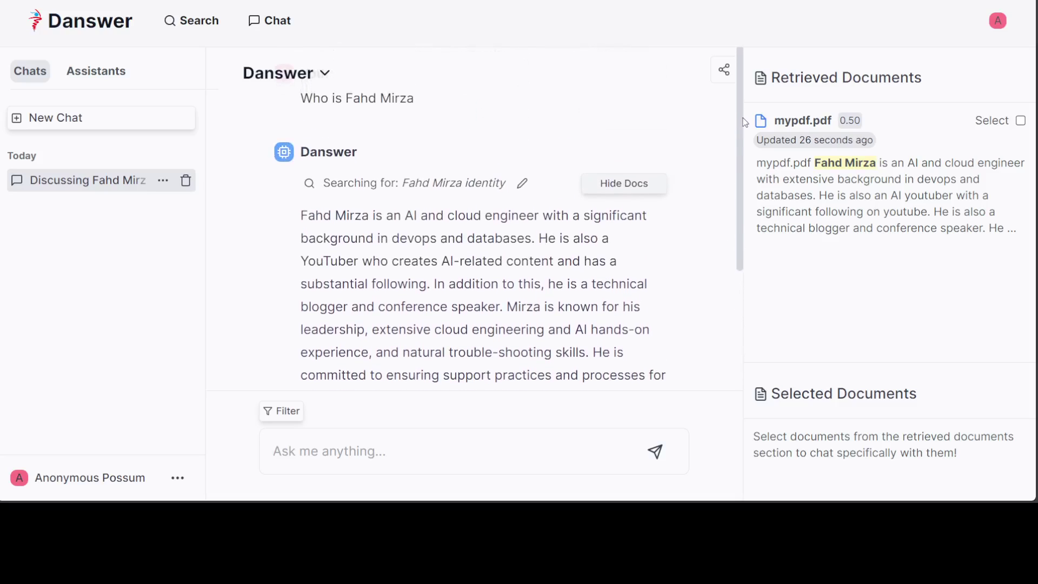
# Limit the chat to mypdf.pdf and ask where the person is based.
pyautogui.click(1022, 121)
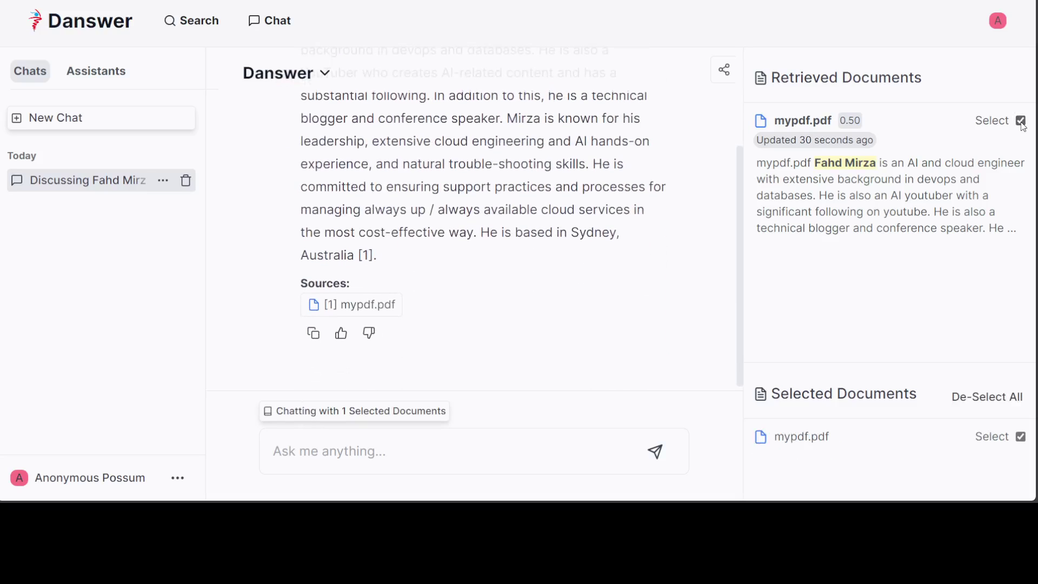
pyautogui.click(402, 461)
pyautogui.write('Where is Fah')
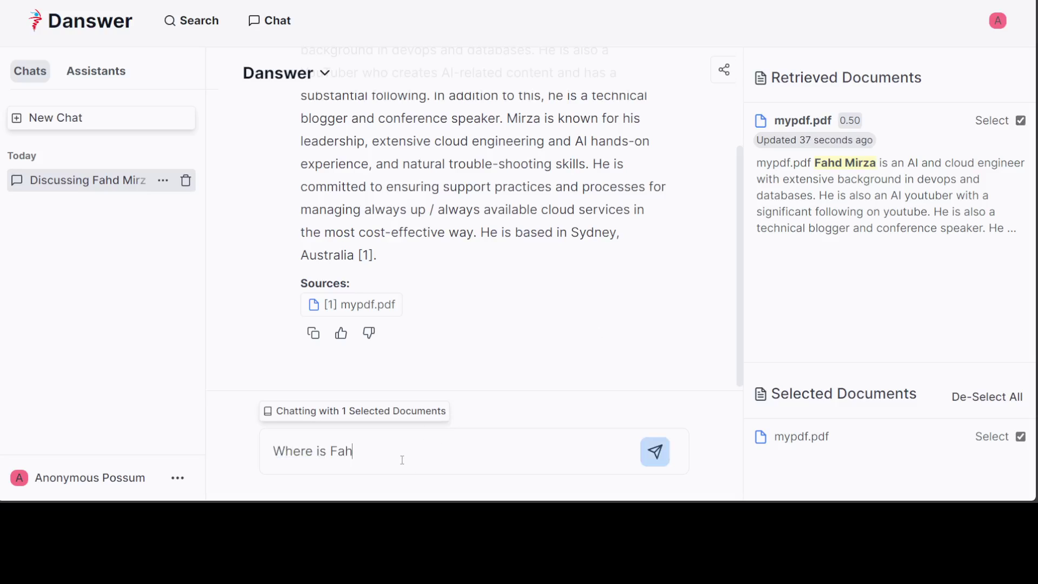
pyautogui.write('d based')
pyautogui.press('Return')
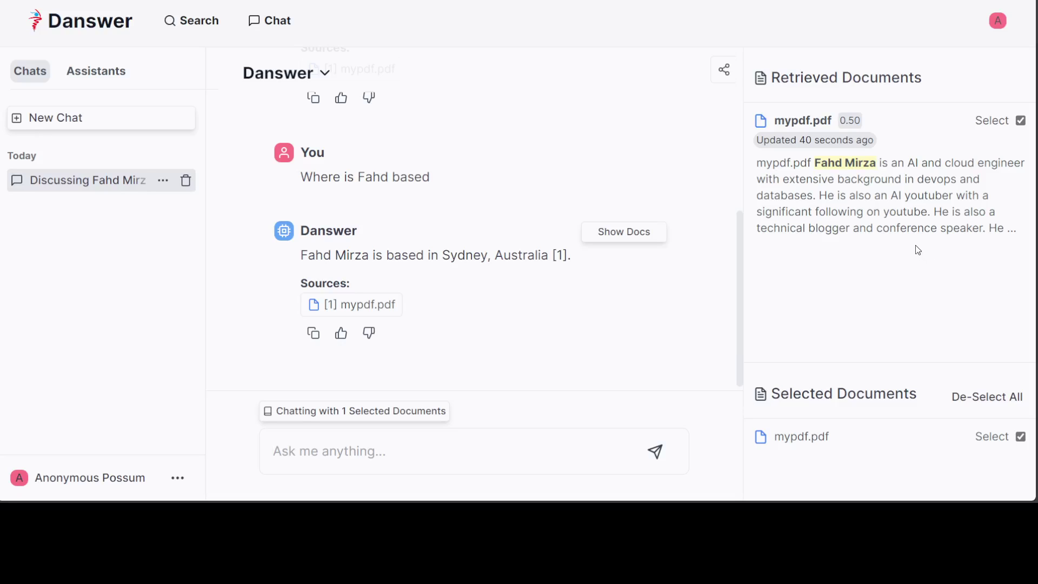
# Start a new assistant named 'Oracle DBA' with the description 'Oracle database'.
pyautogui.click(106, 85)
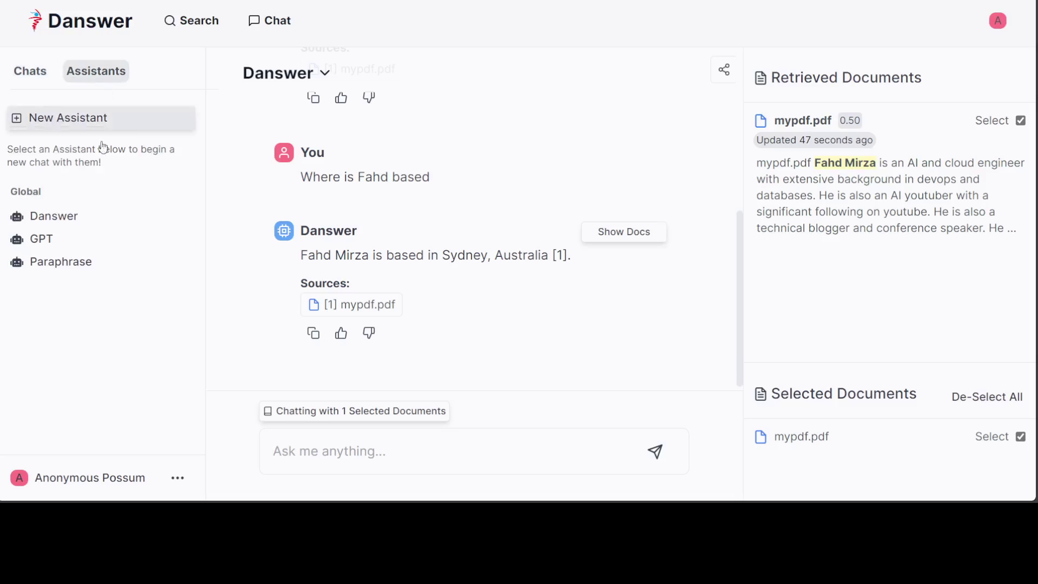
pyautogui.click(63, 123)
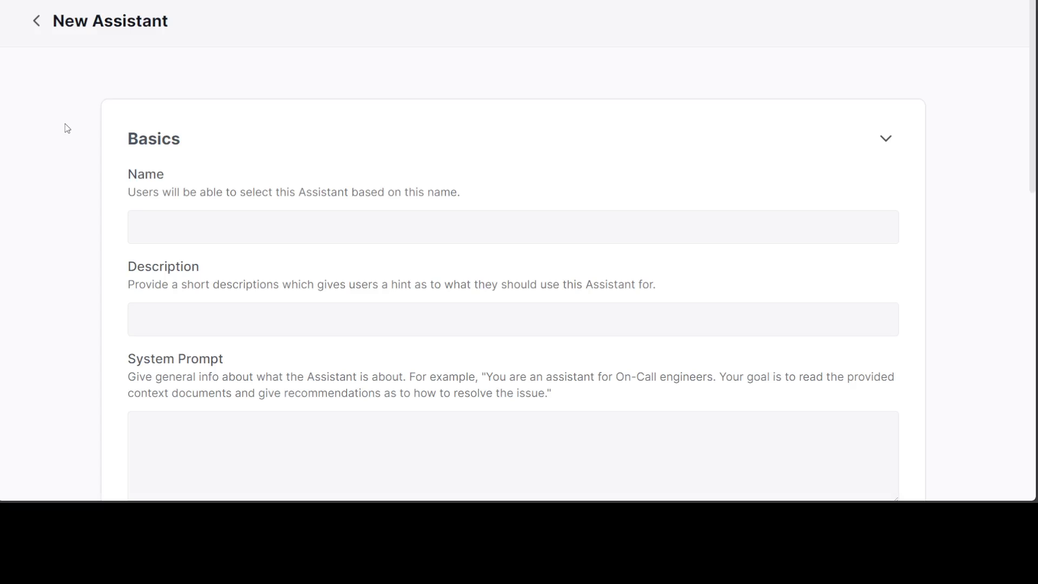
pyautogui.click(171, 228)
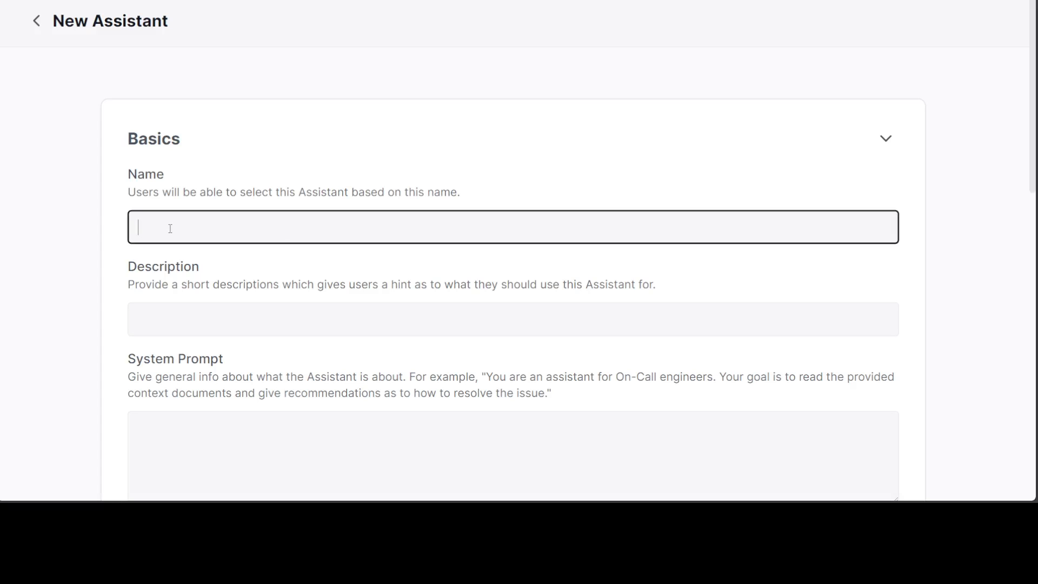
pyautogui.write('Oracle DBA')
pyautogui.click(209, 327)
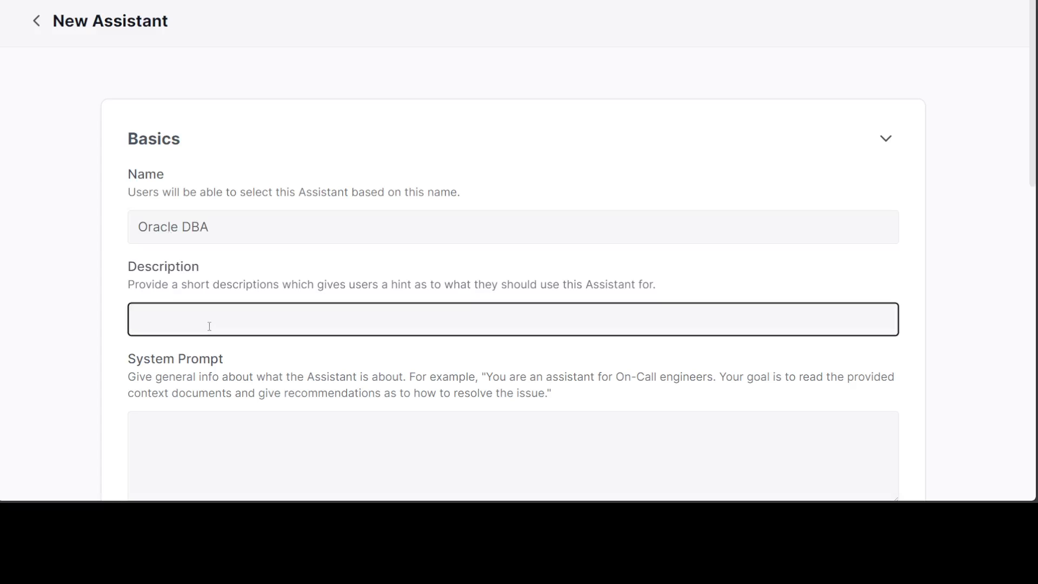
pyautogui.write('Oracle database')
# Enter the system prompt 'You are an Oracle DBA who is helpful'.
pyautogui.scroll(-4, 209, 326)
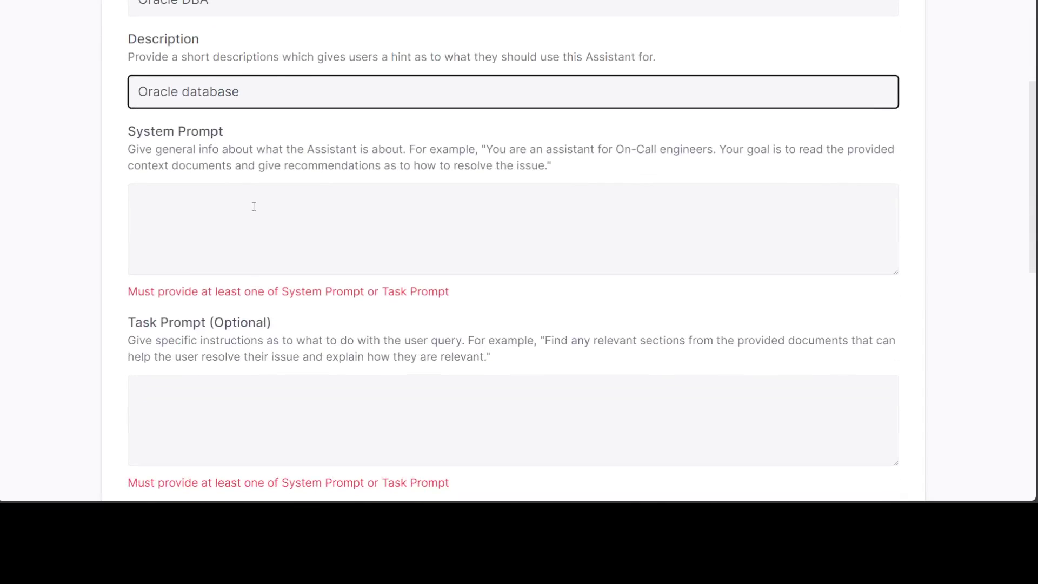
pyautogui.click(254, 208)
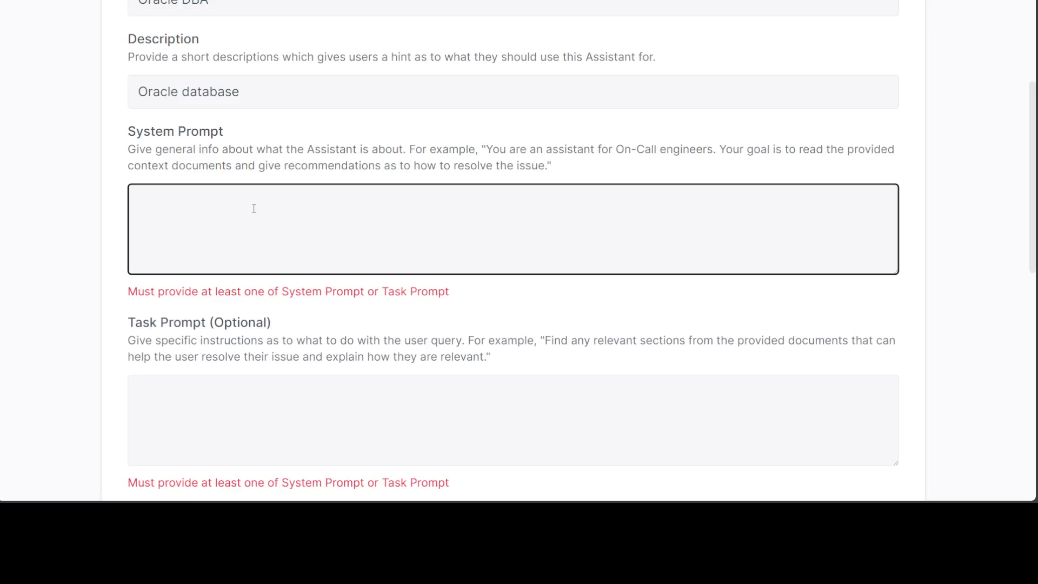
pyautogui.write('You are an Oracle ')
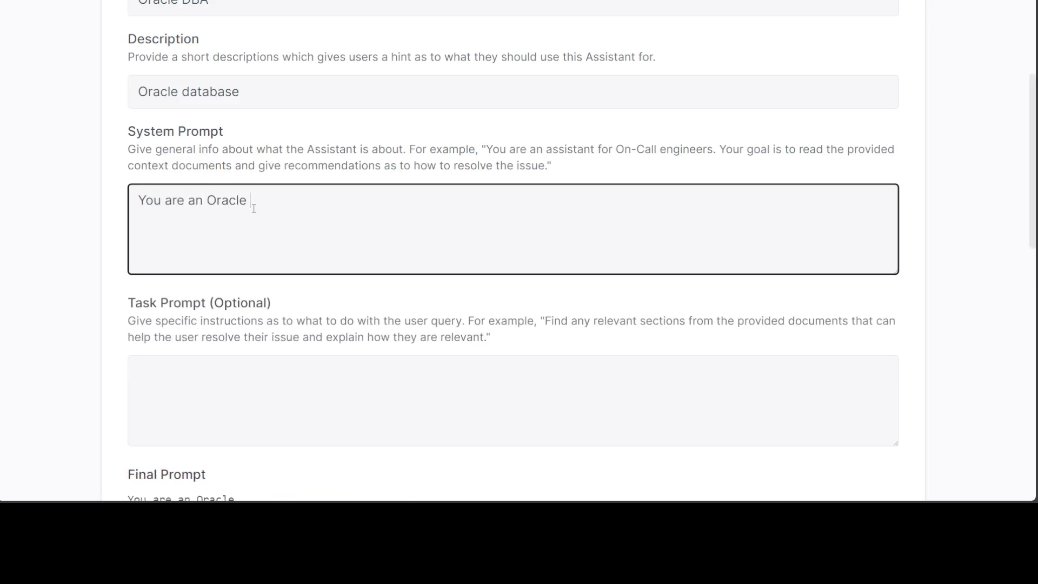
pyautogui.write('DBA who is helpful')
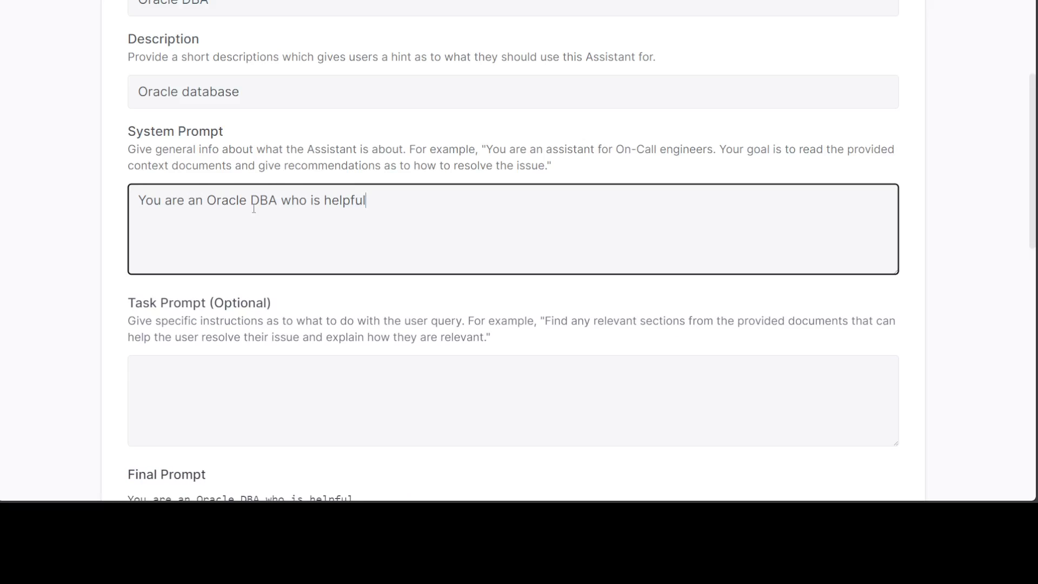
pyautogui.scroll(-4, 254, 208)
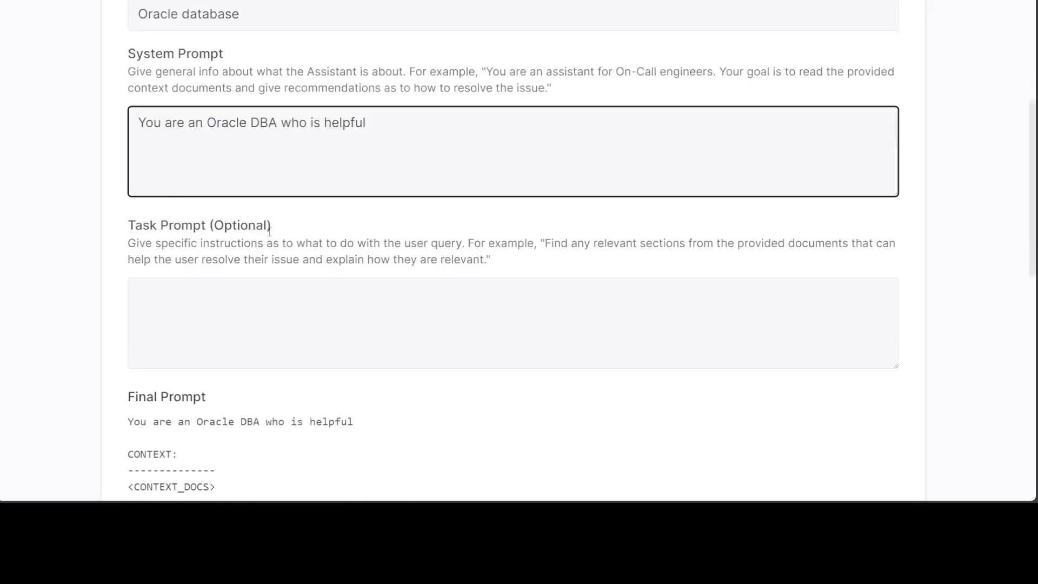
pyautogui.scroll(-4, 365, 219)
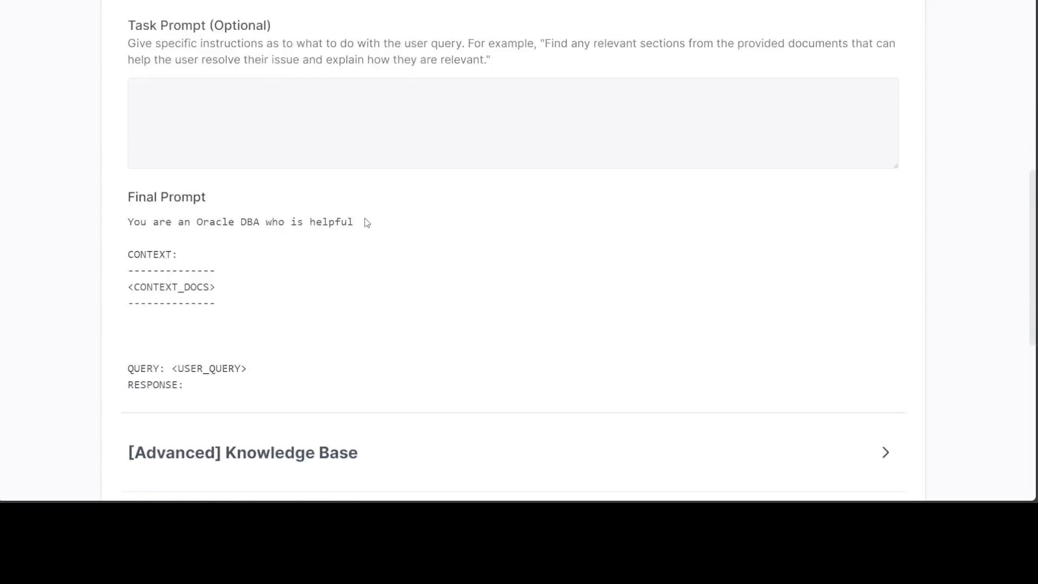
pyautogui.scroll(3, 365, 223)
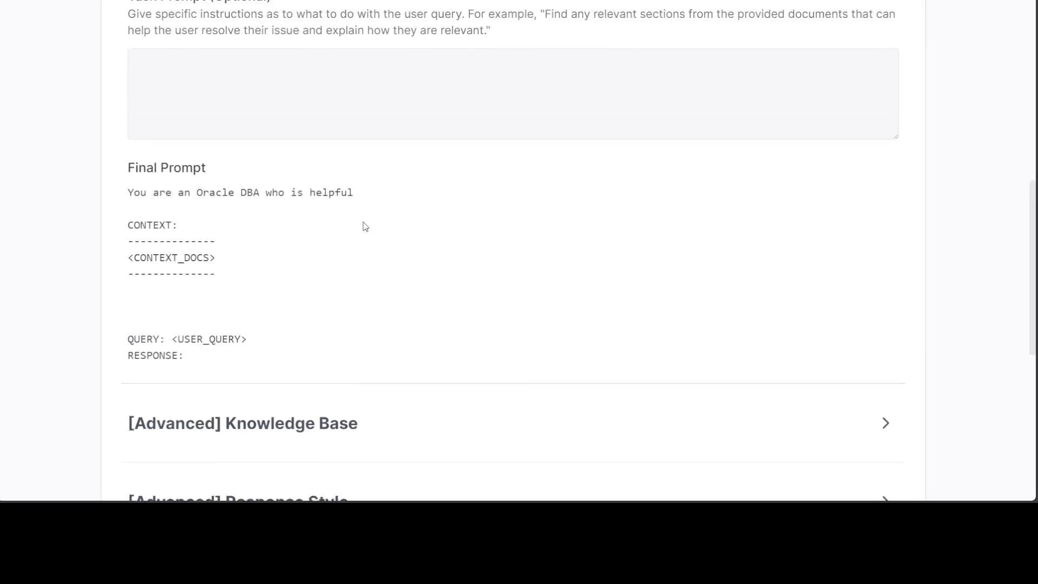
pyautogui.scroll(-4, 364, 227)
# Expand the Knowledge Base, Model Selection and Retrieval Customization sections to review them.
pyautogui.click(281, 208)
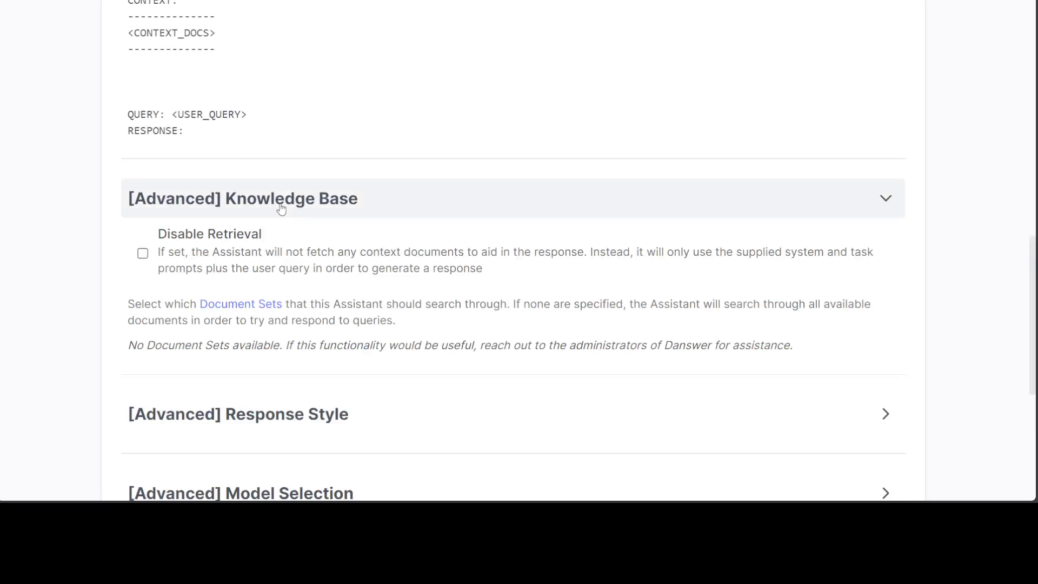
pyautogui.scroll(-6, 394, 288)
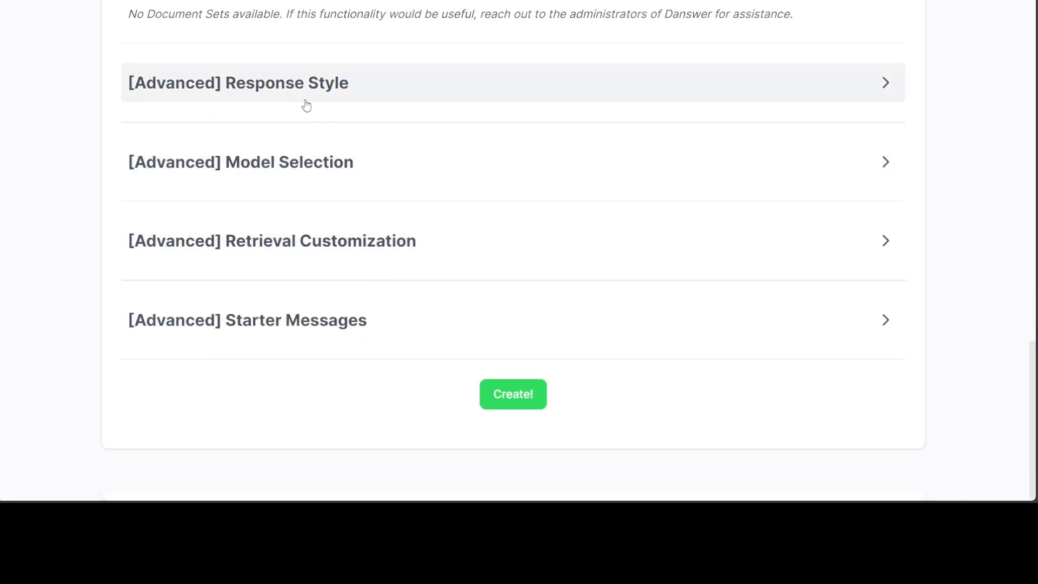
pyautogui.click(318, 171)
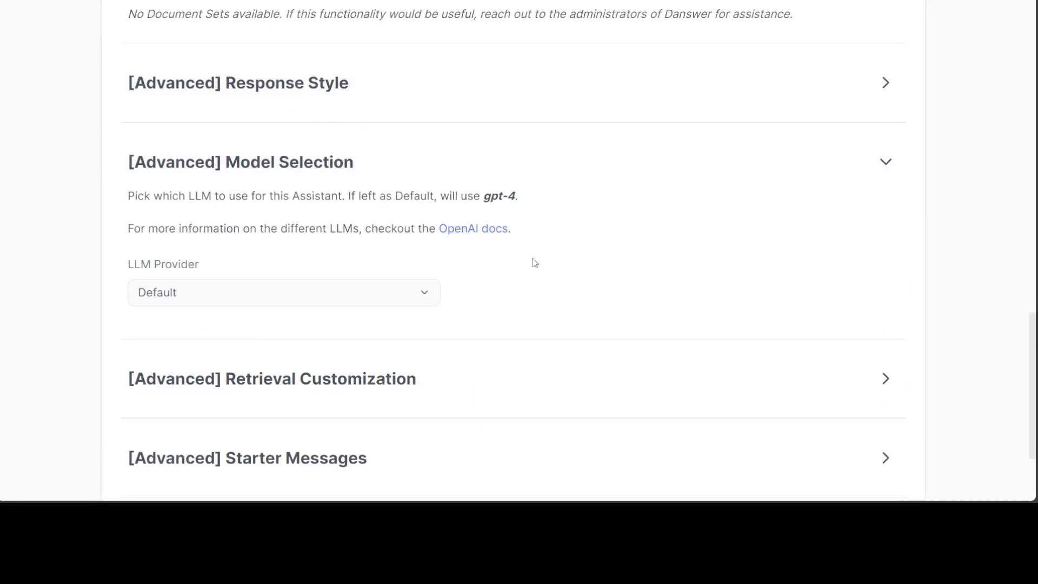
pyautogui.scroll(-2, 538, 260)
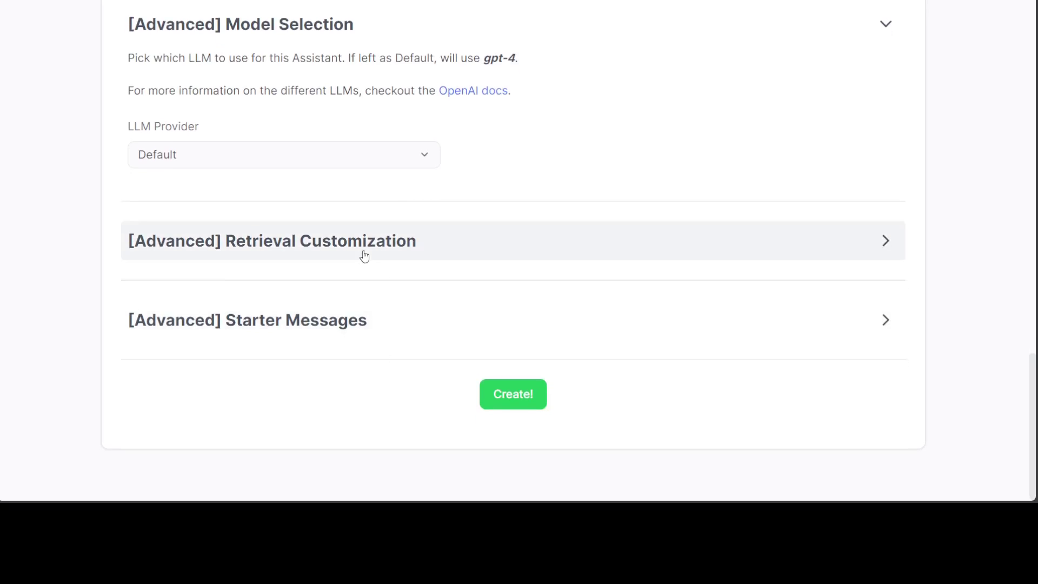
pyautogui.click(362, 250)
pyautogui.click(362, 250)
# Save the Oracle DBA assistant, reopen it for editing and expand its Knowledge Base options.
pyautogui.click(512, 403)
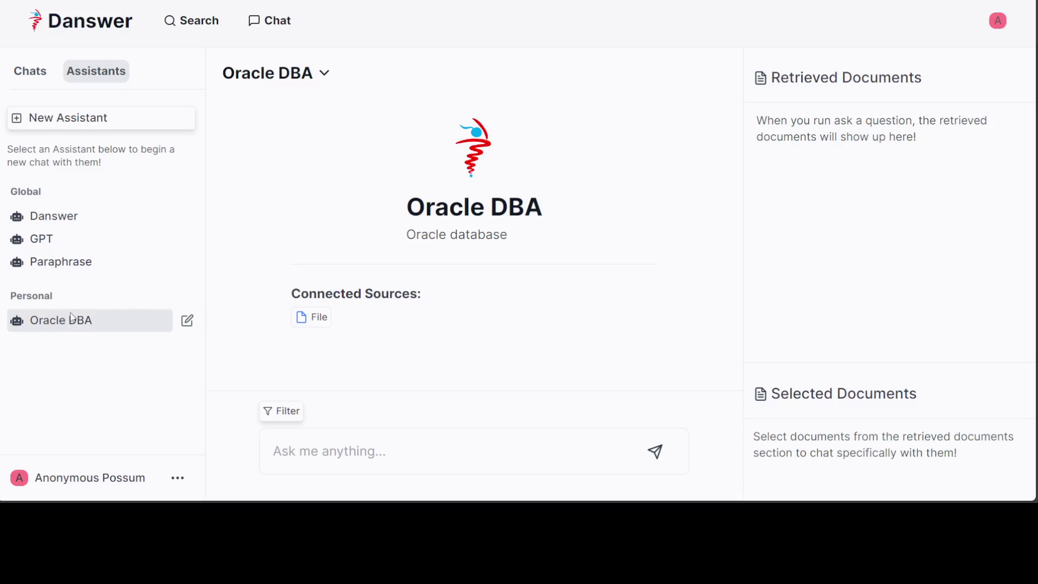
pyautogui.click(188, 321)
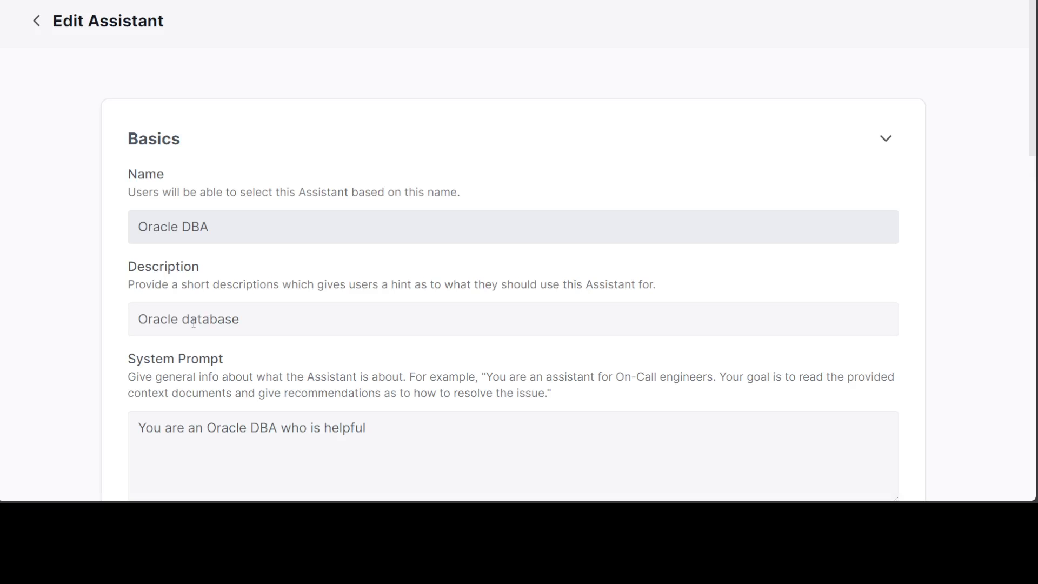
pyautogui.scroll(-15, 162, 309)
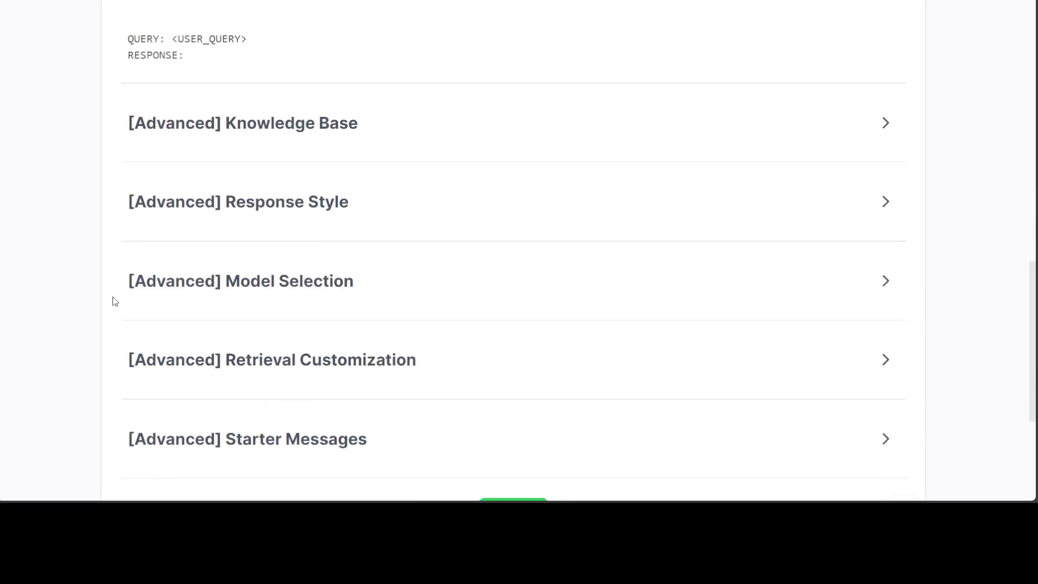
pyautogui.click(300, 122)
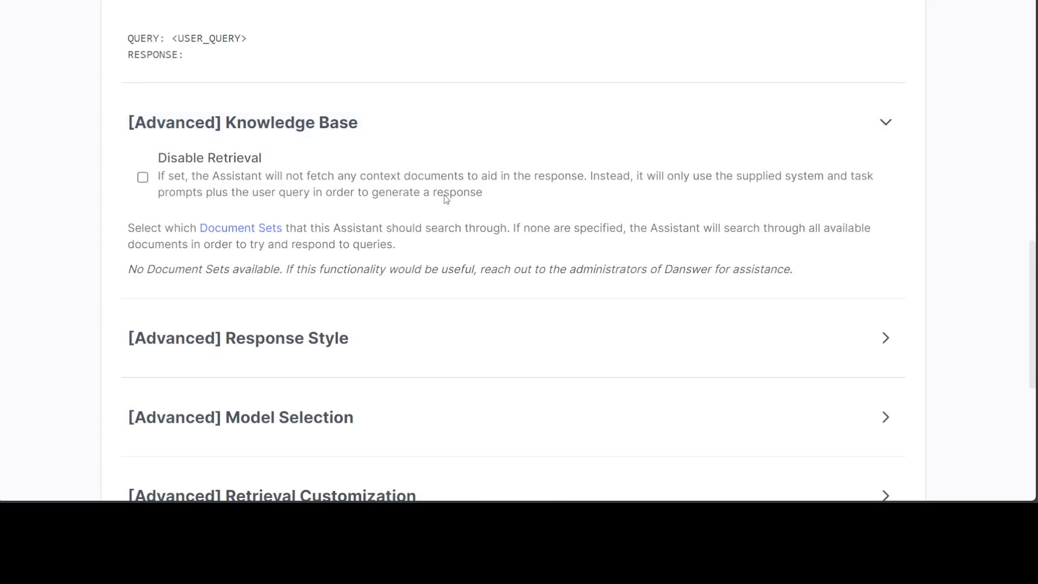
# Start a new document set, entering a draft name and the description 'oracle'.
pyautogui.click(223, 231)
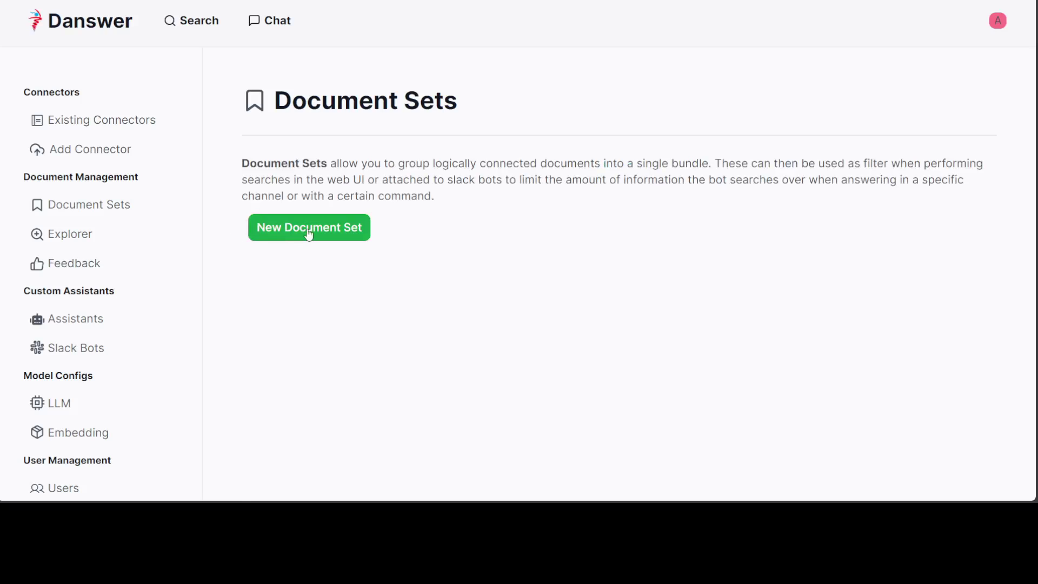
pyautogui.click(309, 233)
pyautogui.scroll(-1, 710, 305)
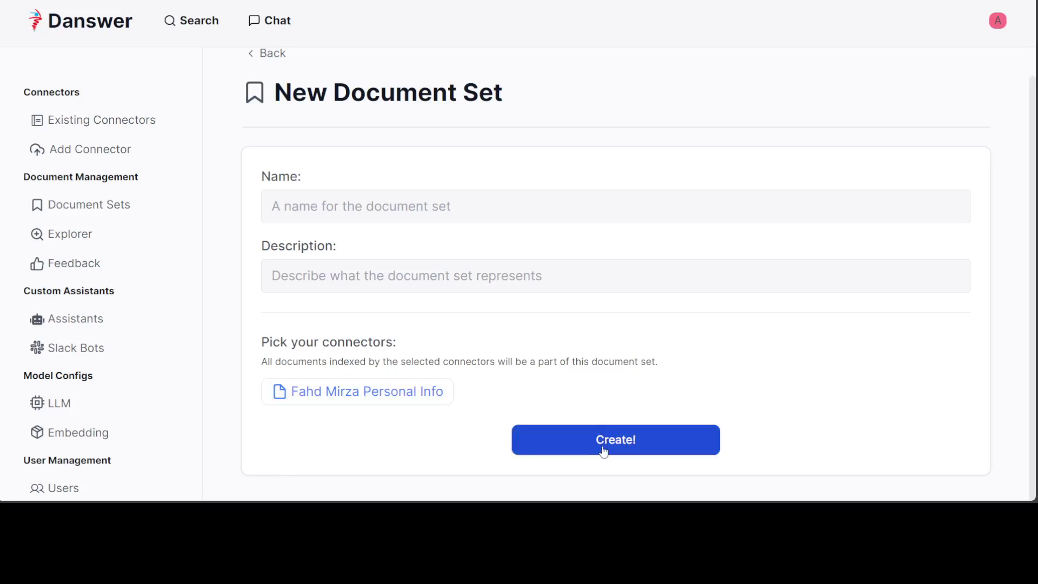
pyautogui.click(425, 210)
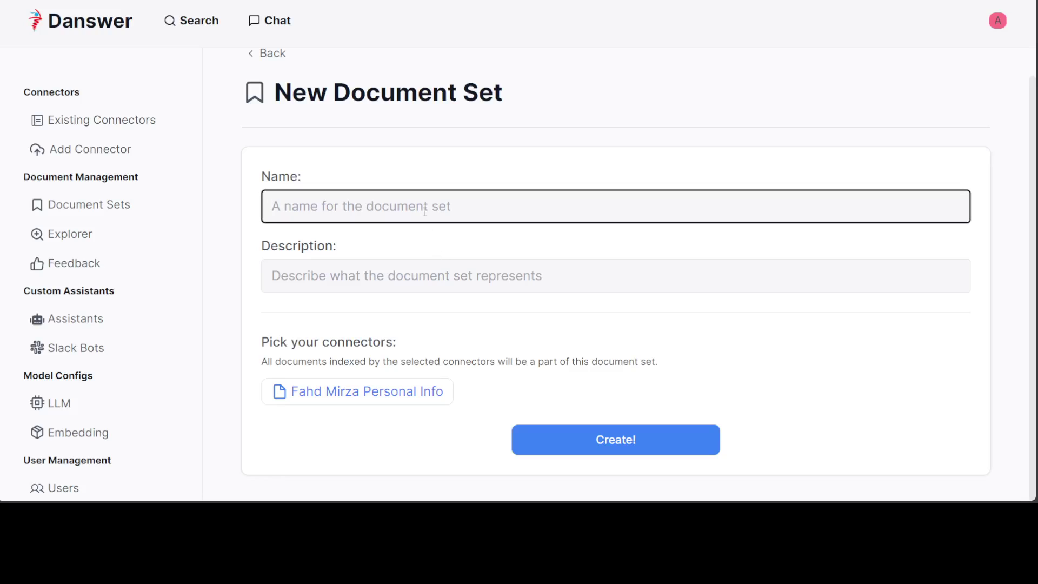
pyautogui.write('Oracle docs')
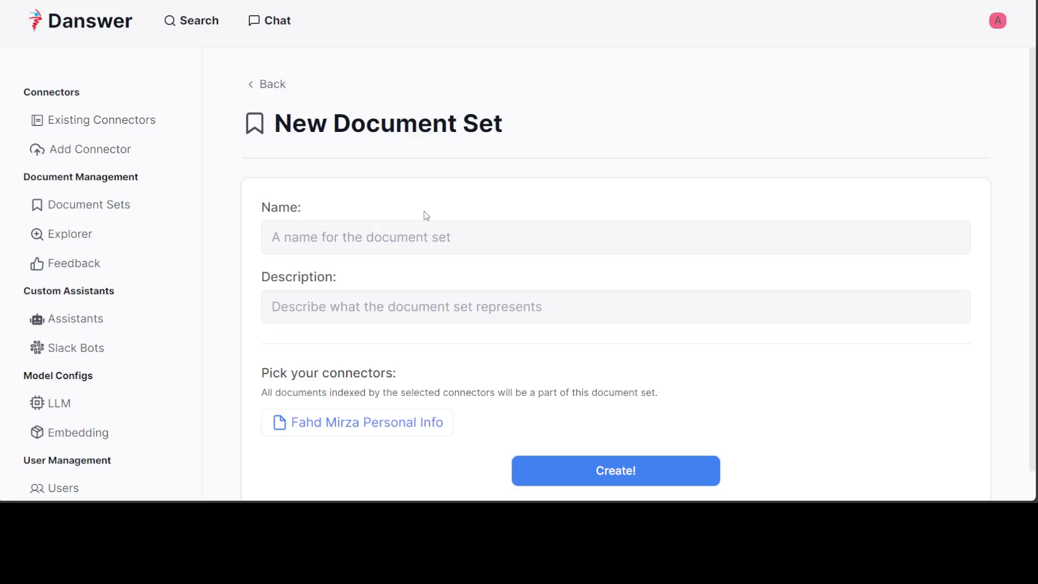
pyautogui.click(373, 308)
pyautogui.write('oracle')
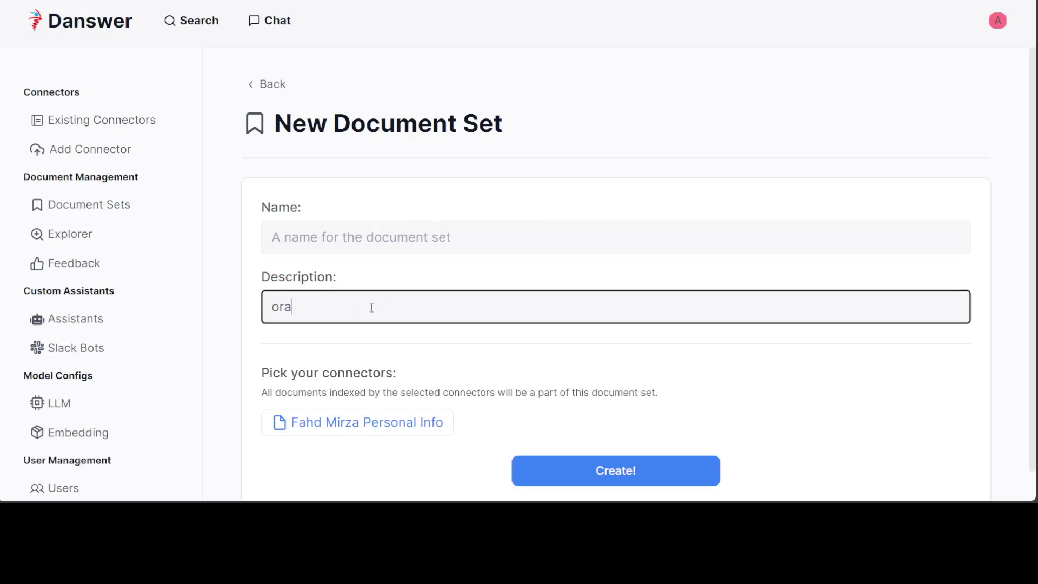
# After the create attempt flags the missing name, name the set 'oracledba' and create it.
pyautogui.click(647, 472)
pyautogui.scroll(-1, 587, 314)
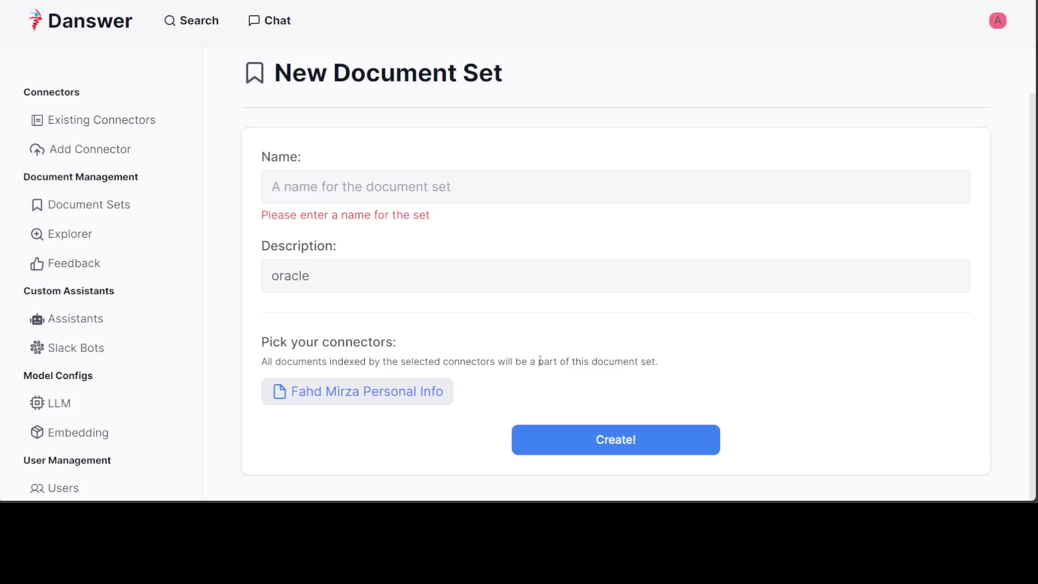
pyautogui.click(341, 175)
pyautogui.write('oracledba')
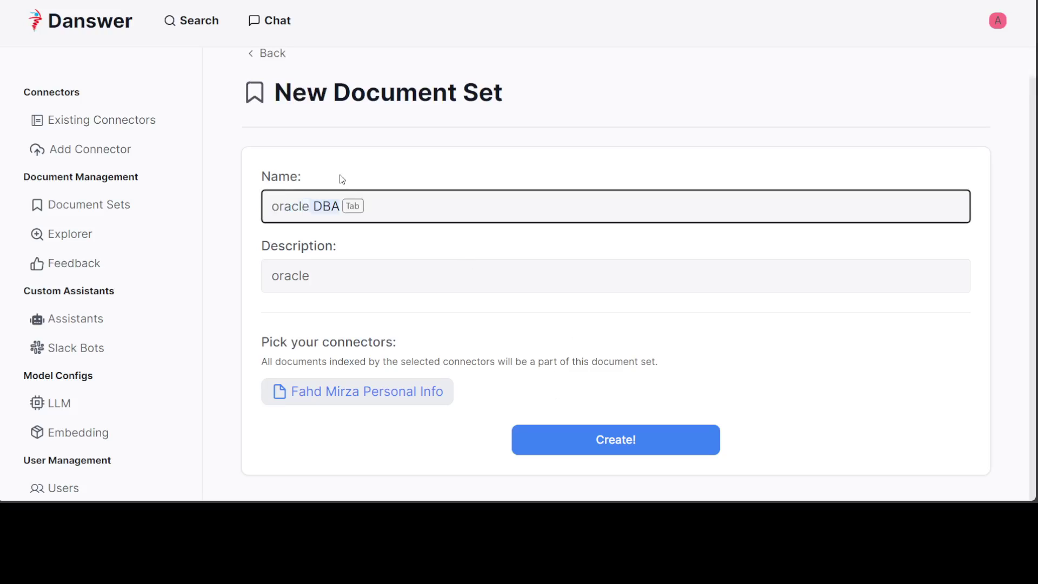
pyautogui.click(630, 441)
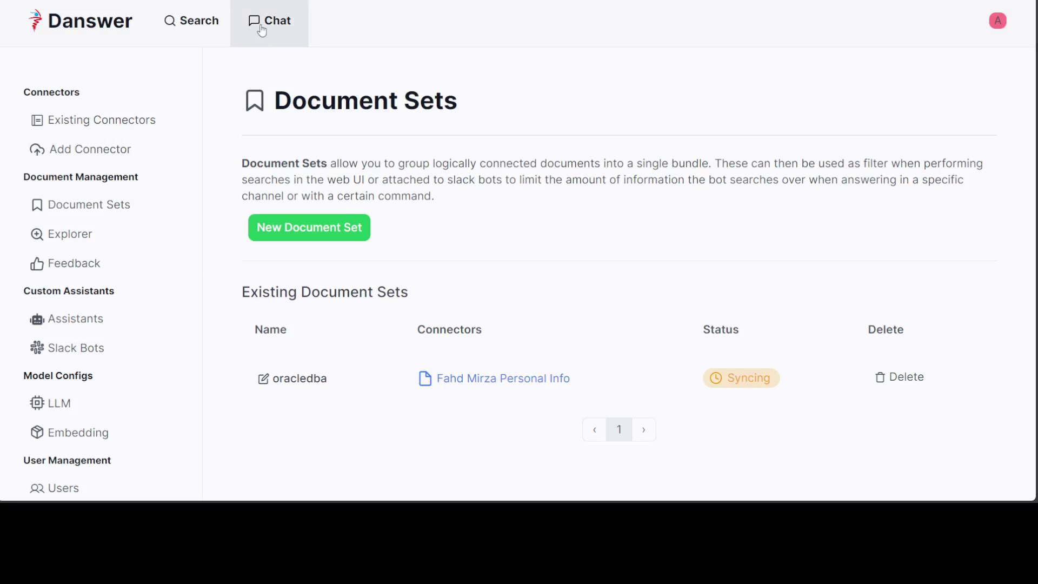
# Ask the Oracle DBA assistant 'who is oracle dba' in a new chat.
pyautogui.click(259, 25)
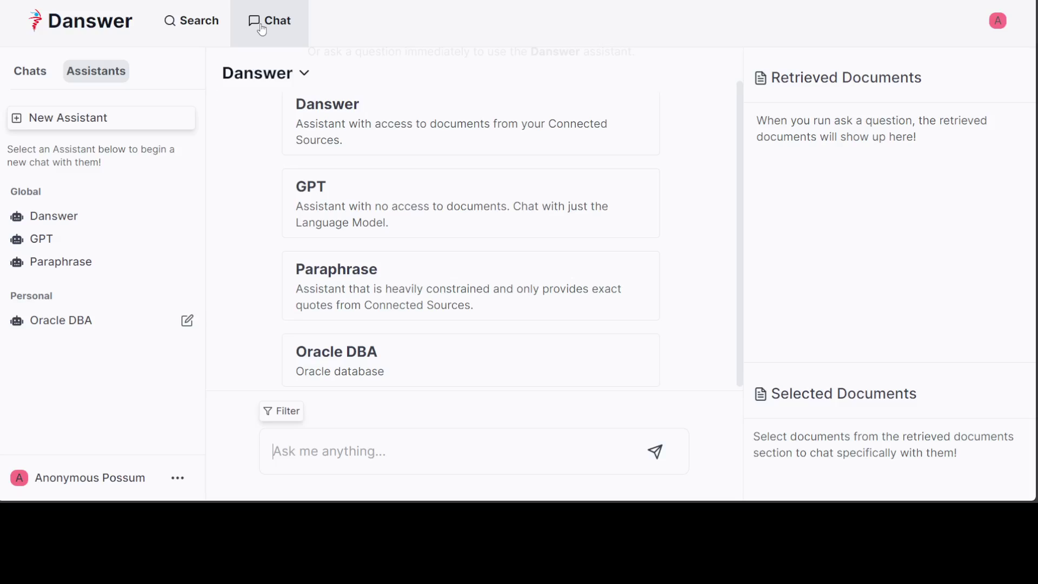
pyautogui.click(469, 367)
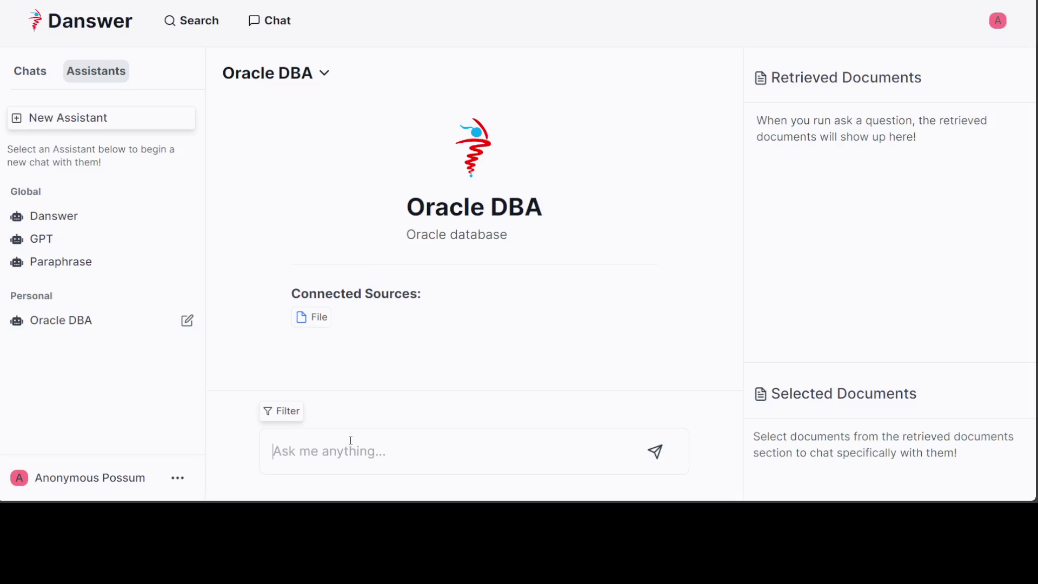
pyautogui.write('who is oracle dba')
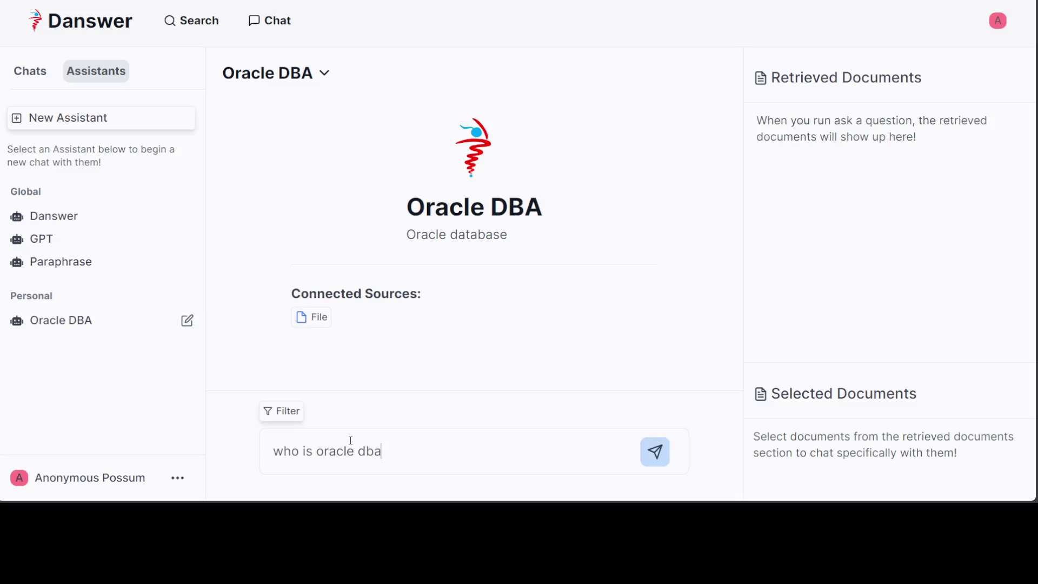
pyautogui.press('Return')
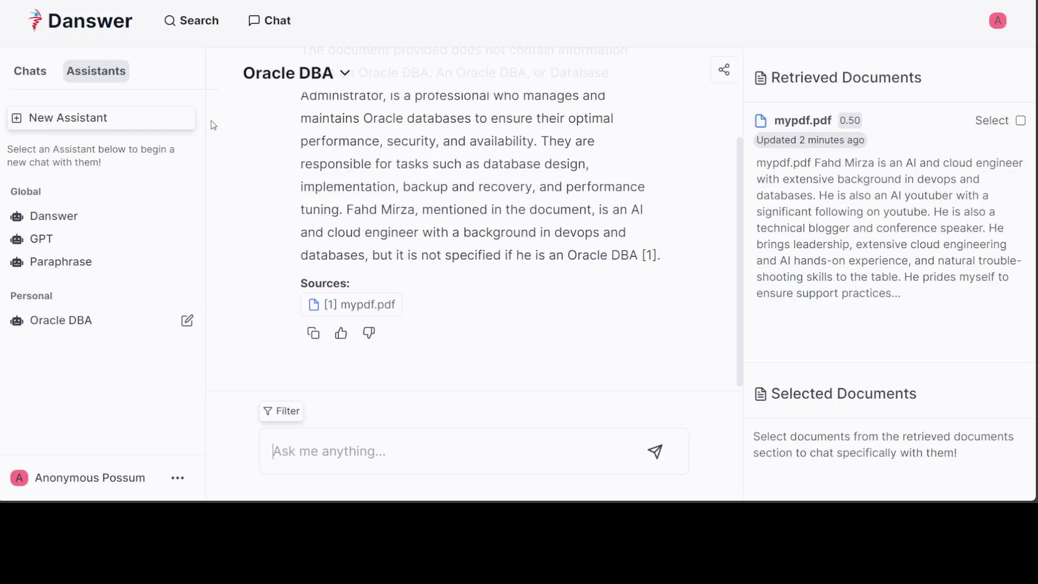
# Switch the chat from GPT to the default Danswer assistant and list today's earlier chats.
pyautogui.click(81, 24)
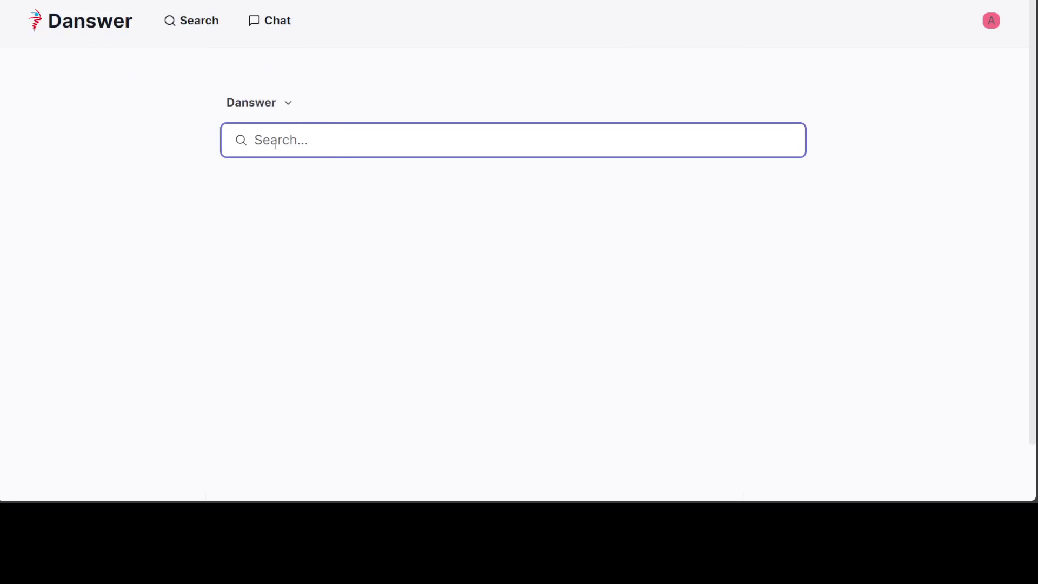
pyautogui.click(204, 20)
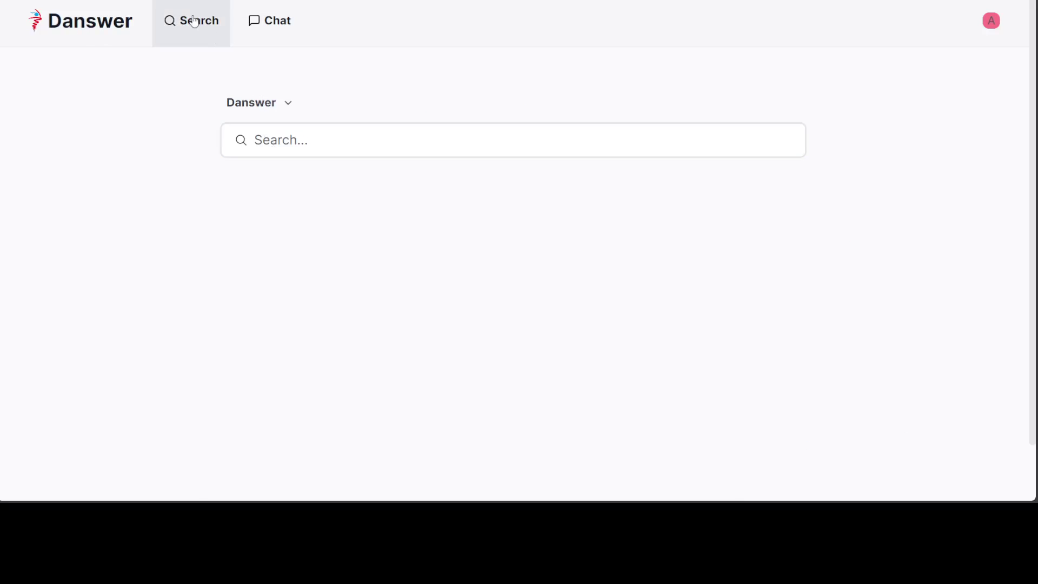
pyautogui.click(285, 22)
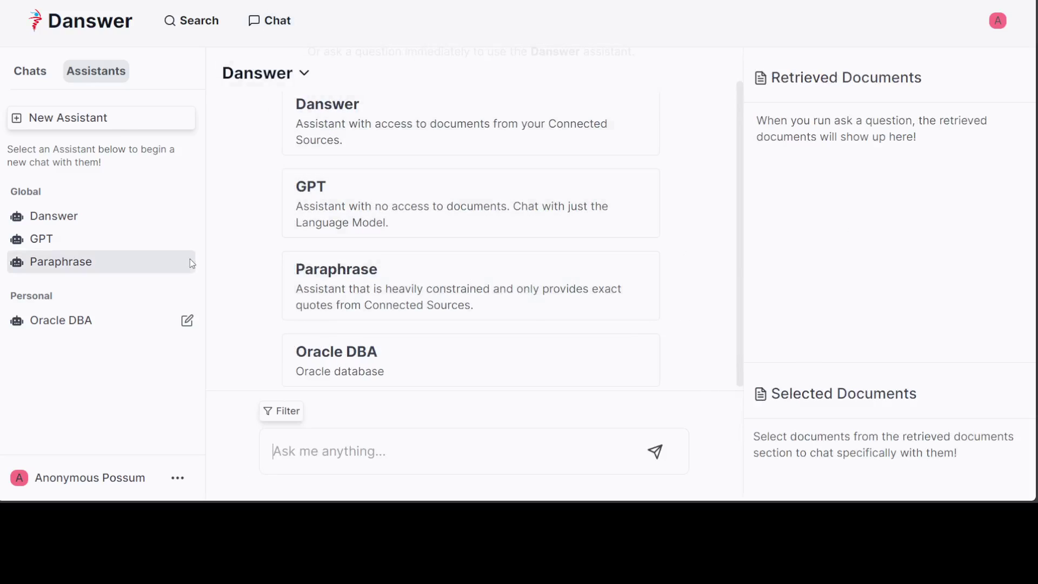
pyautogui.click(57, 250)
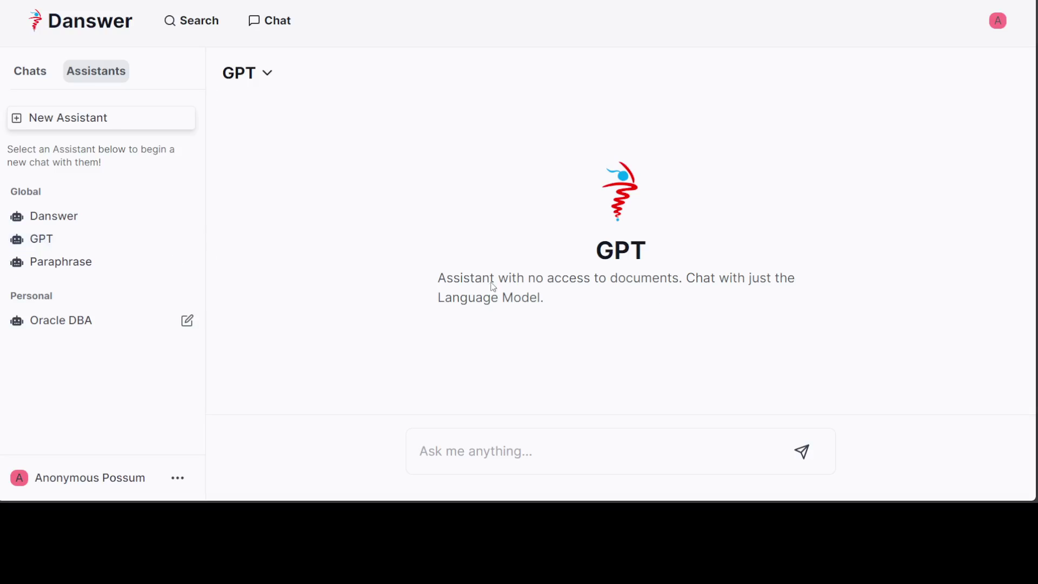
pyautogui.click(70, 225)
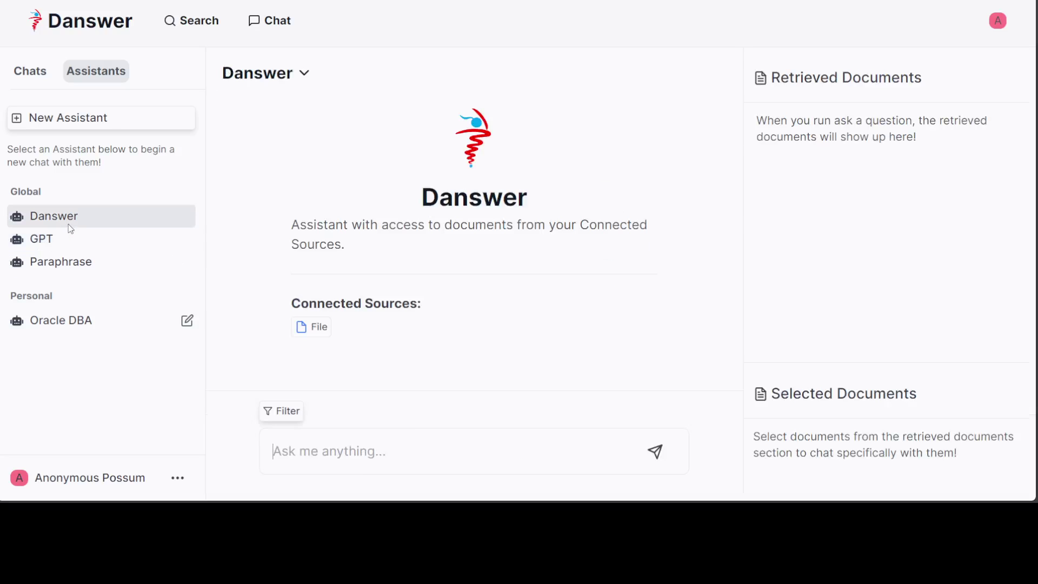
pyautogui.click(69, 222)
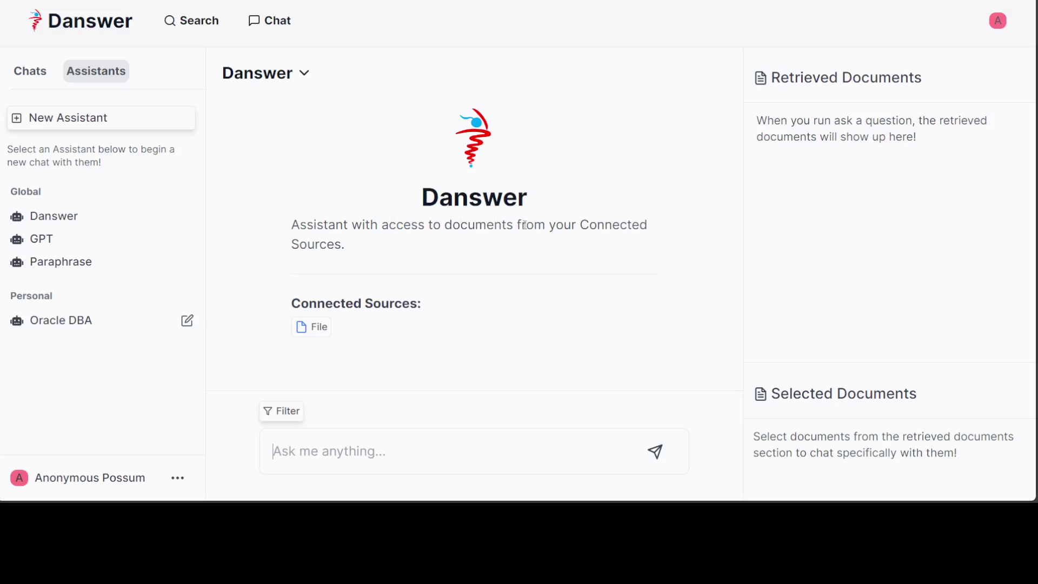
pyautogui.click(24, 79)
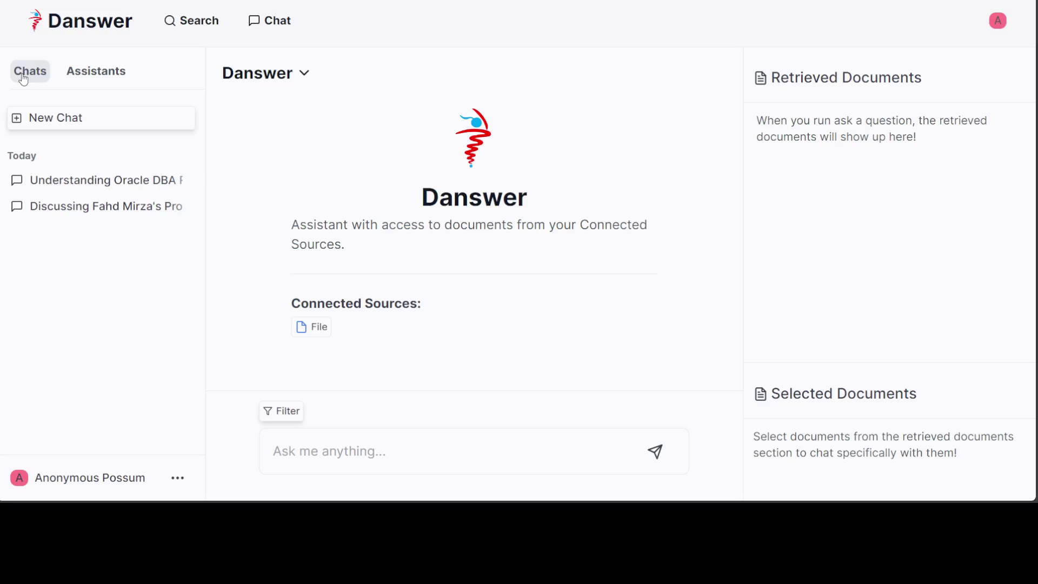
# Check the file connector's indexed document and the Users list in the Admin Panel, then return to search.
pyautogui.click(100, 480)
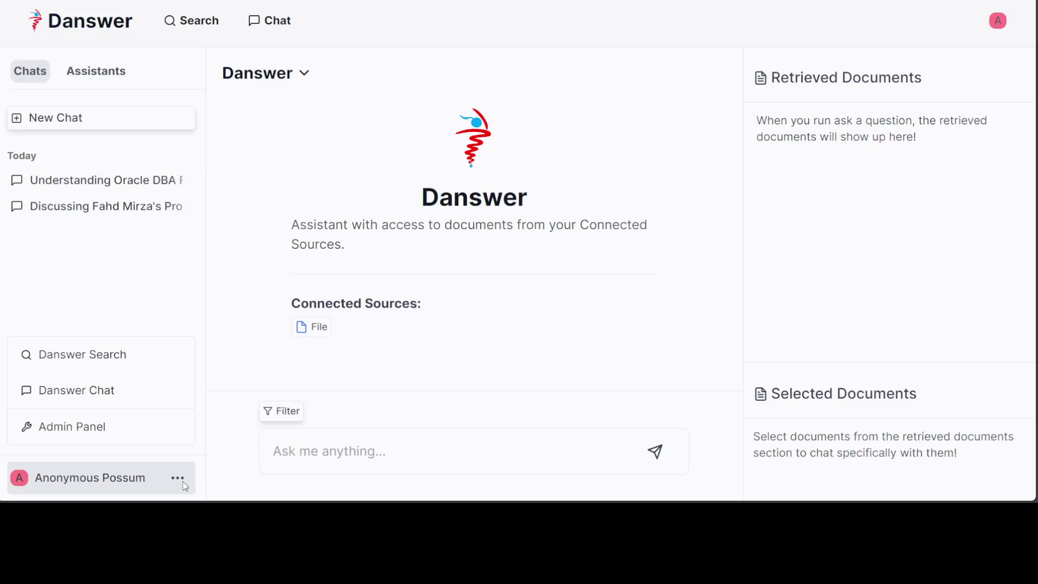
pyautogui.click(31, 425)
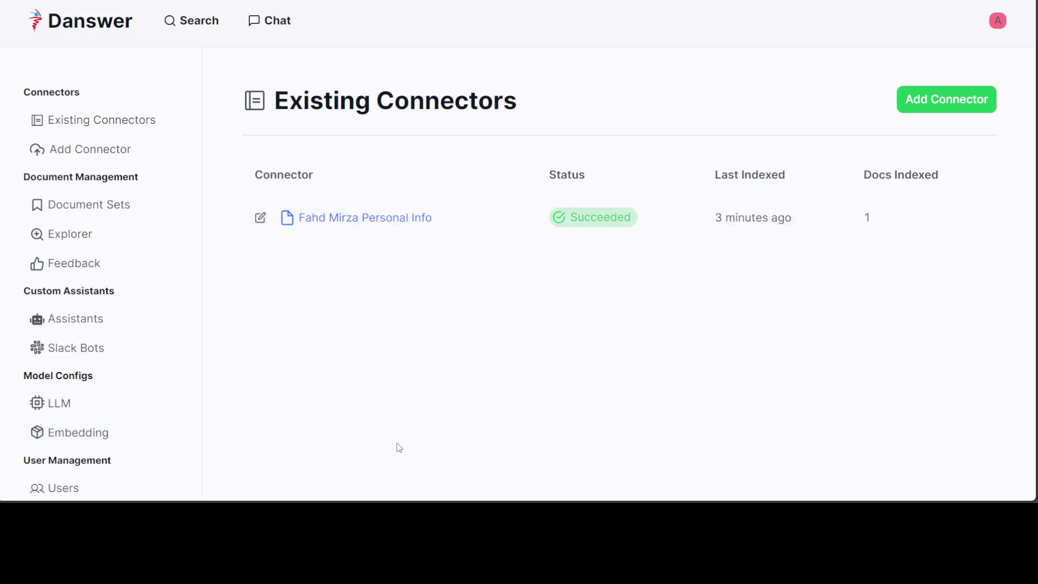
pyautogui.click(72, 494)
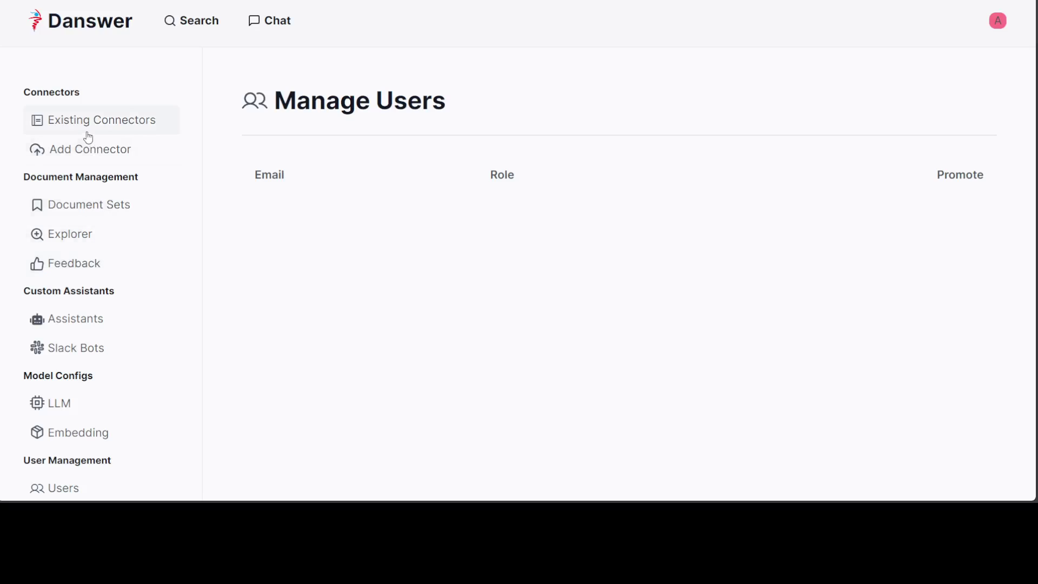
pyautogui.click(106, 31)
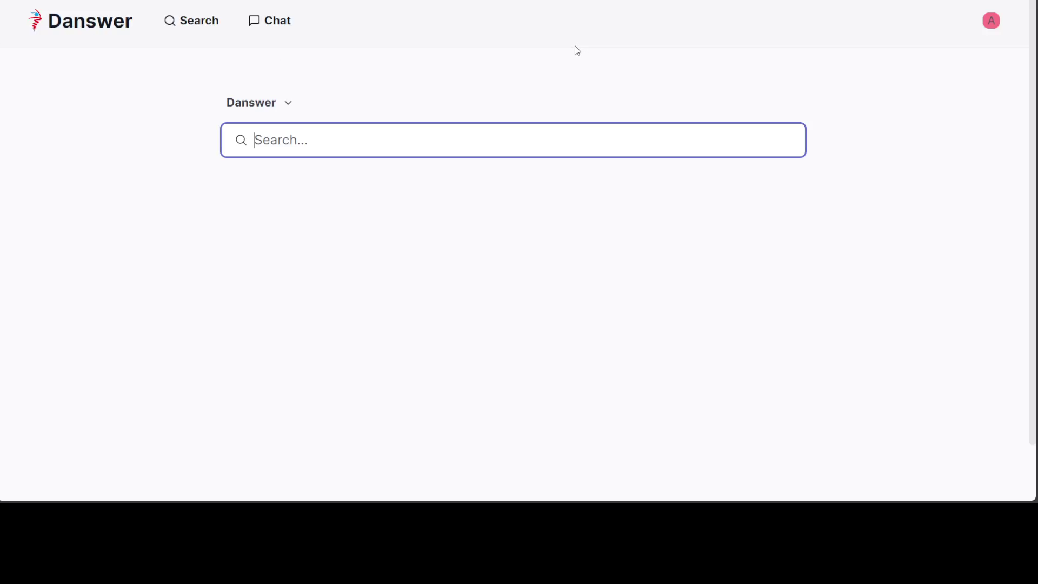
pyautogui.hotkey('alt', 'Tab')
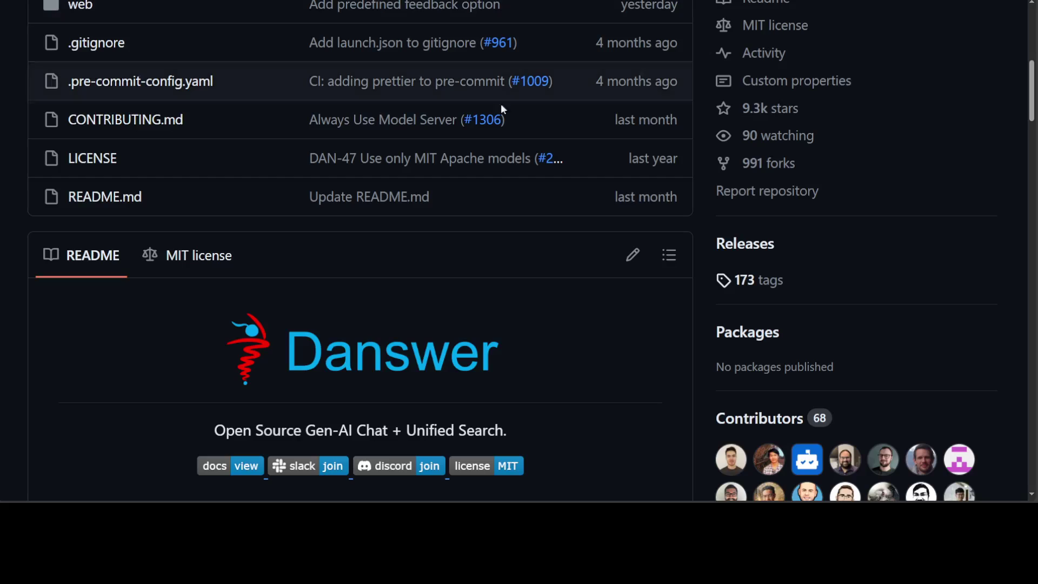